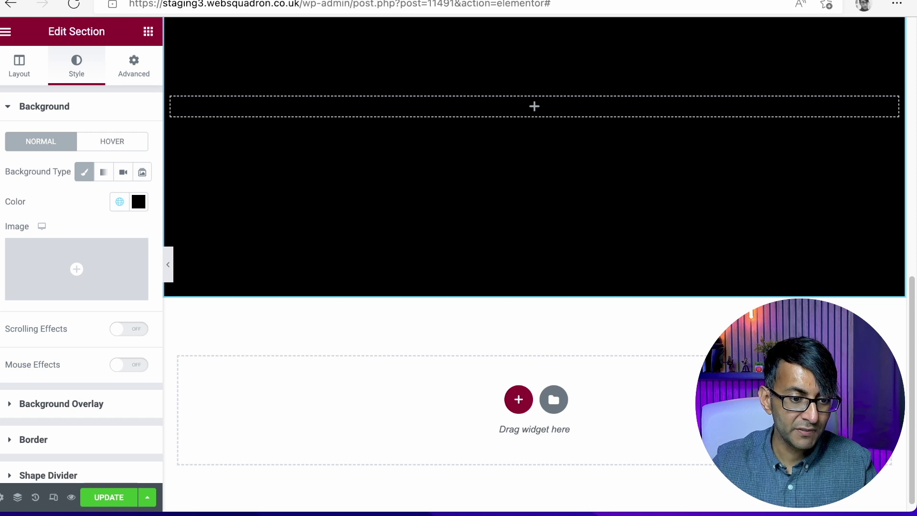
Step: Add a new single-column section below the black section
left_click(517, 405)
left_click(343, 436)
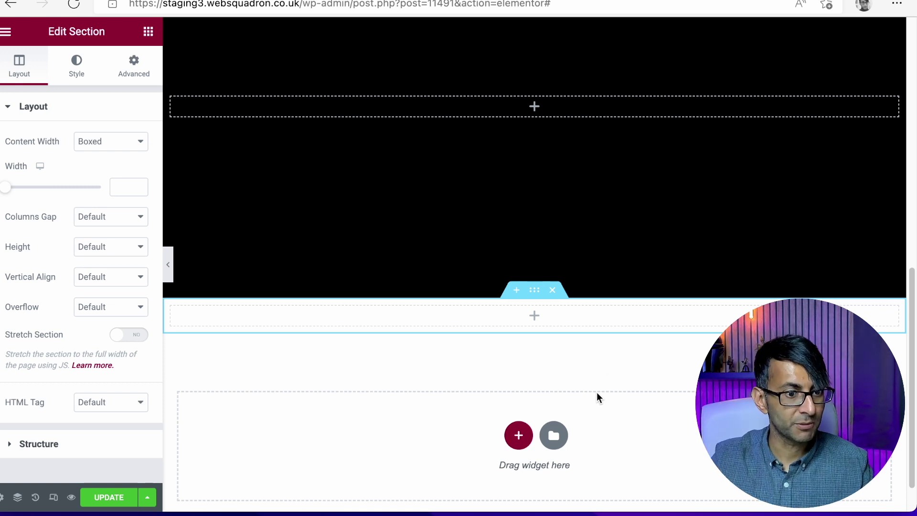
left_click(111, 141)
Step: Set the section to Full Width content with No Gap between columns
left_click(112, 157)
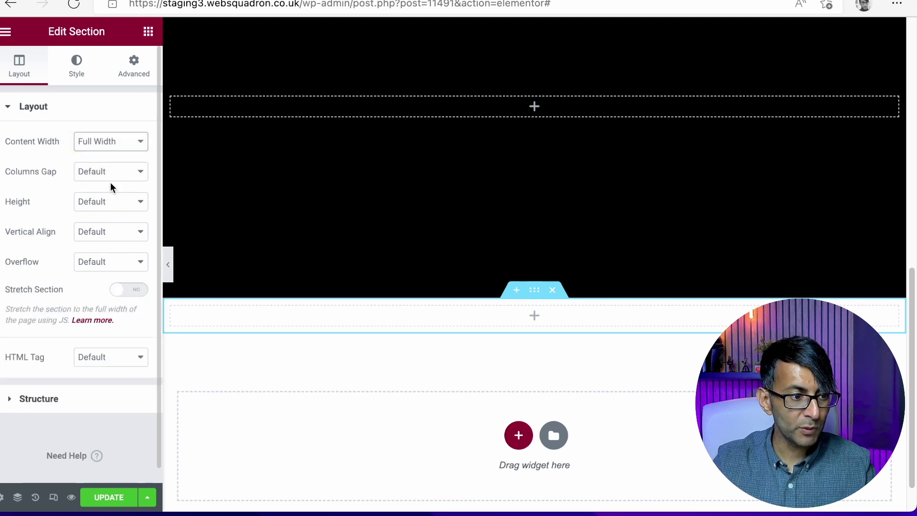
left_click(119, 180)
left_click(120, 185)
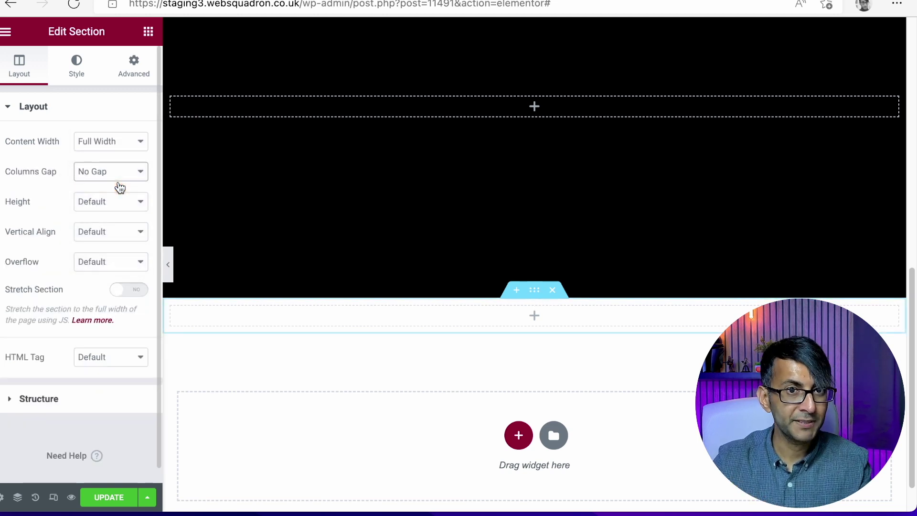
Step: Give the section a minimum height of 100 VH
left_click(114, 202)
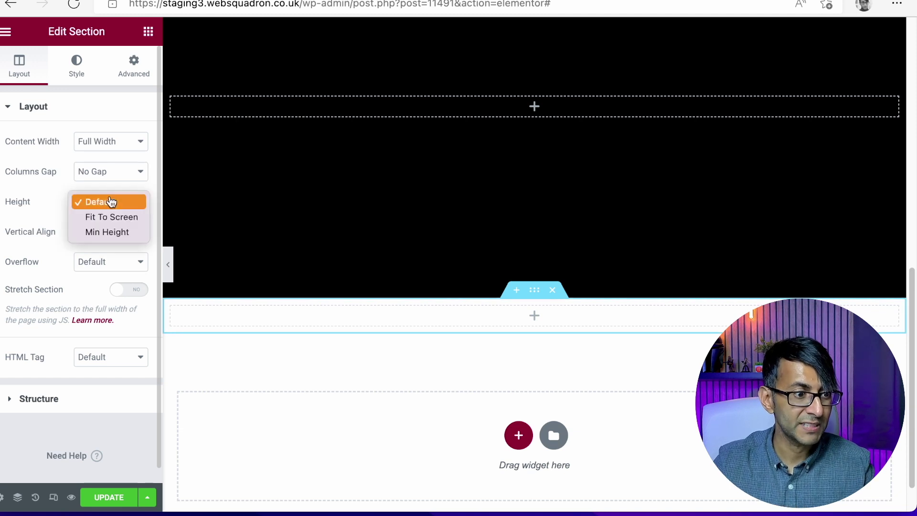
left_click(113, 232)
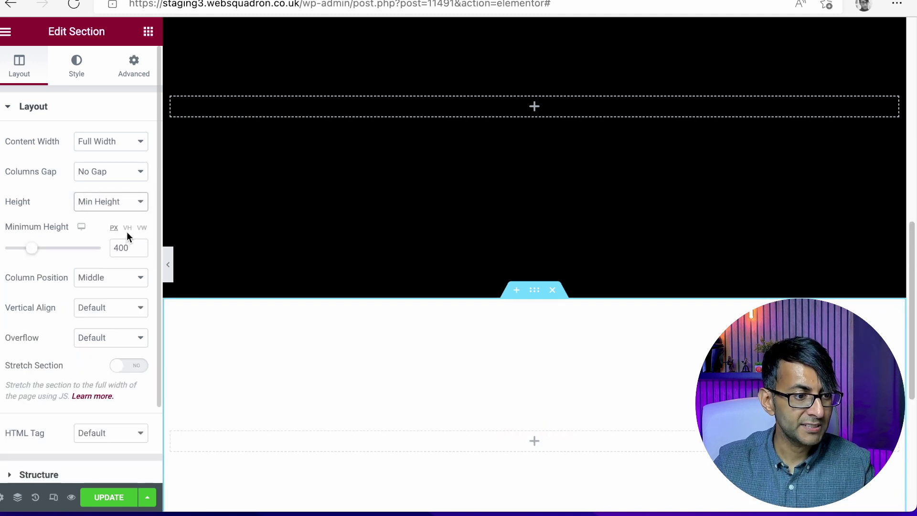
left_click(128, 228)
double_click(120, 247)
type("1")
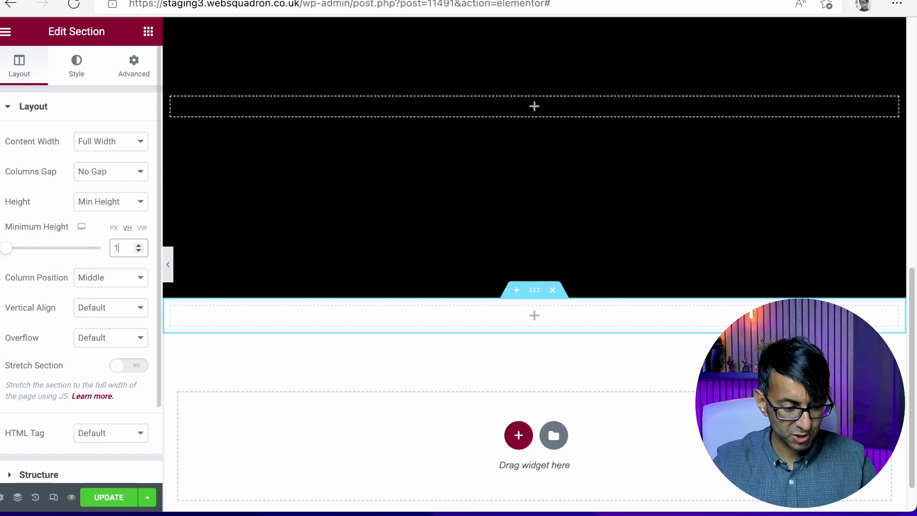
type("00")
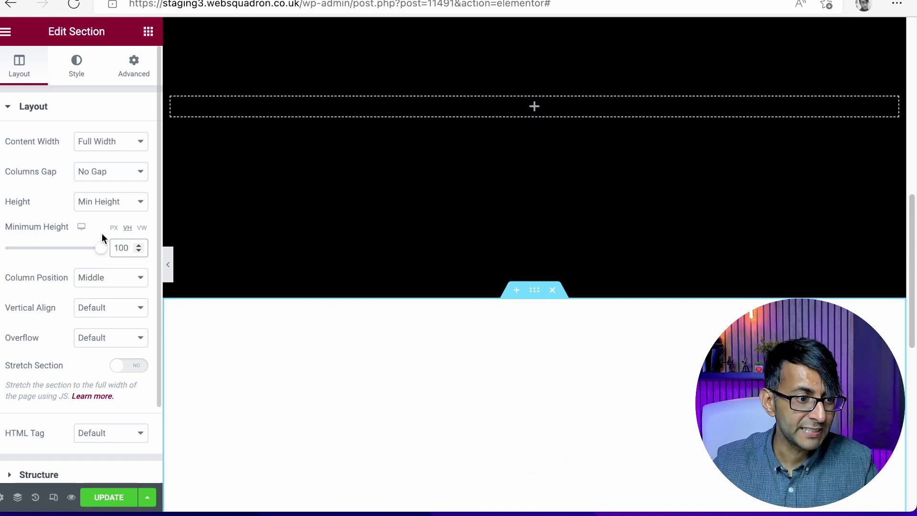
left_click(126, 206)
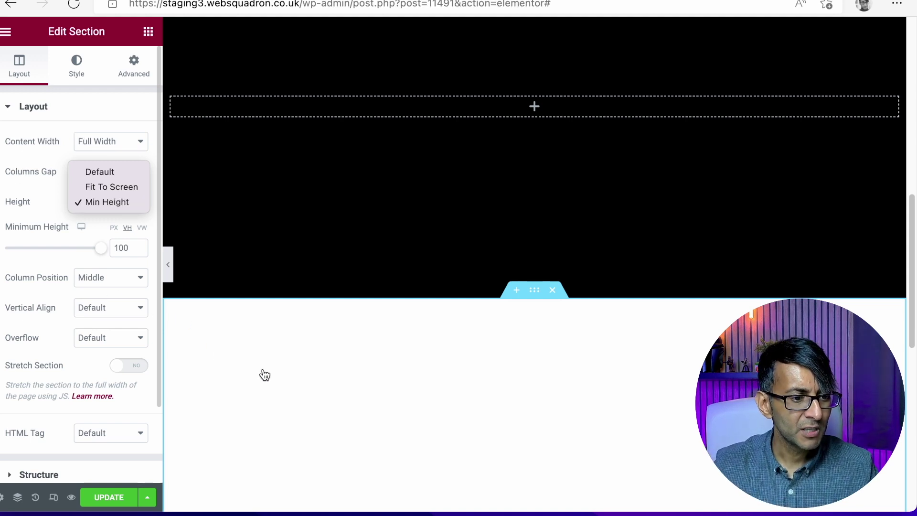
left_click(404, 374)
scroll(404, 374, "down", 2)
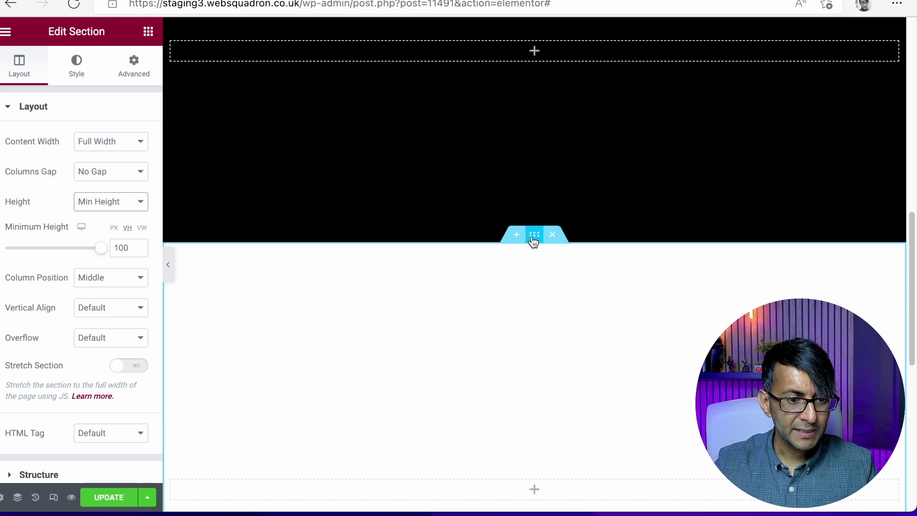
scroll(526, 262, "up", 2)
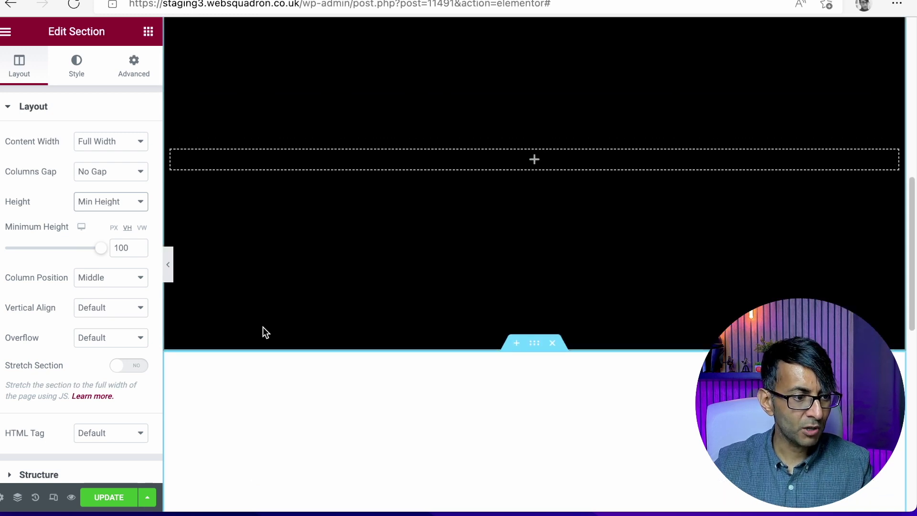
scroll(263, 327, "down", 4)
scroll(143, 251, "down", 2)
Step: Set the section's Column Position to Top
left_click(110, 186)
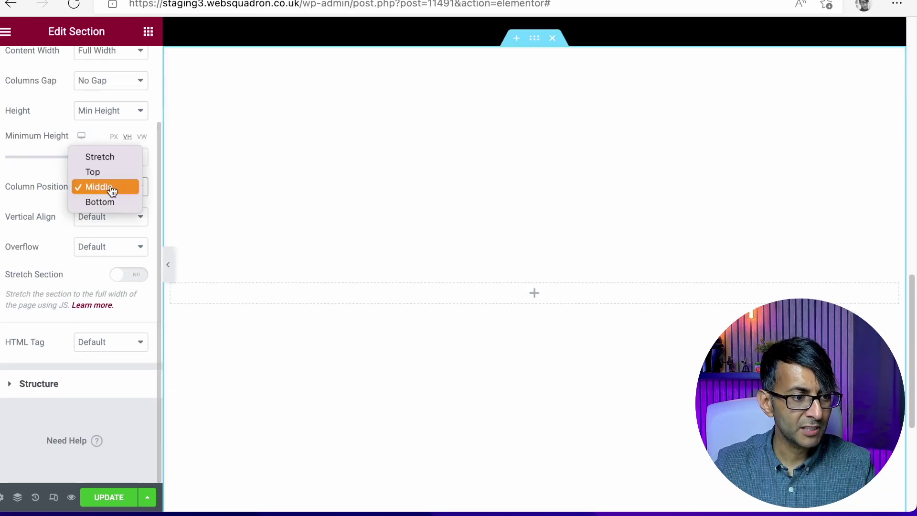
left_click(114, 172)
scroll(305, 317, "up", 1)
scroll(306, 318, "up", 1)
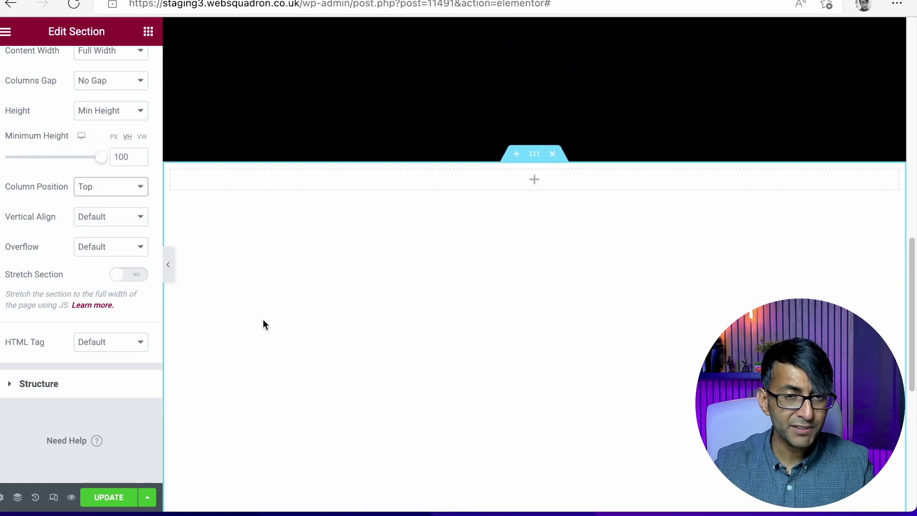
scroll(122, 303, "up", 2)
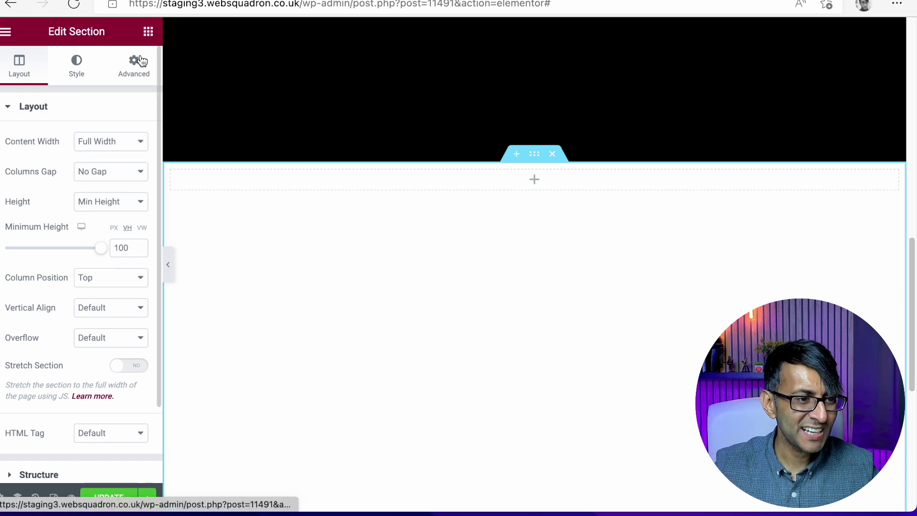
left_click(134, 63)
Step: Add a Heading widget to the section and retitle it 'One Column Hero Banner'
left_click(149, 33)
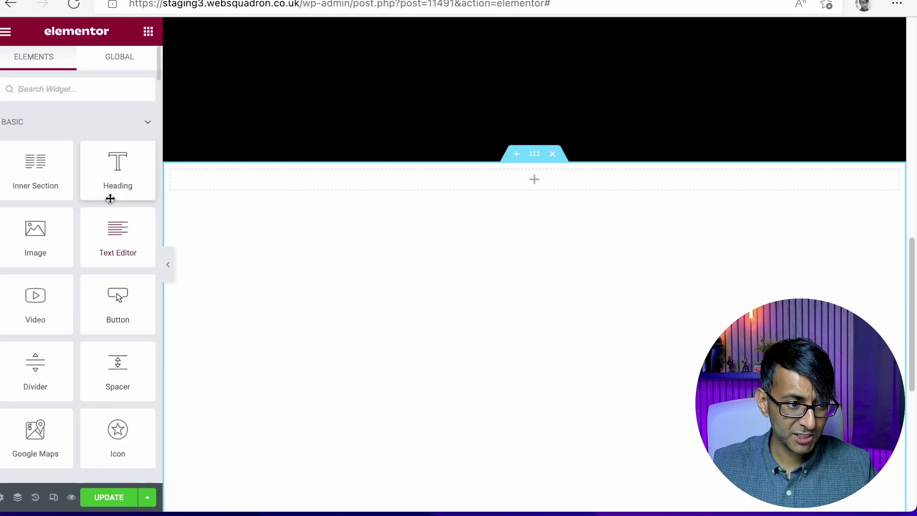
left_click_drag(111, 197, 306, 183)
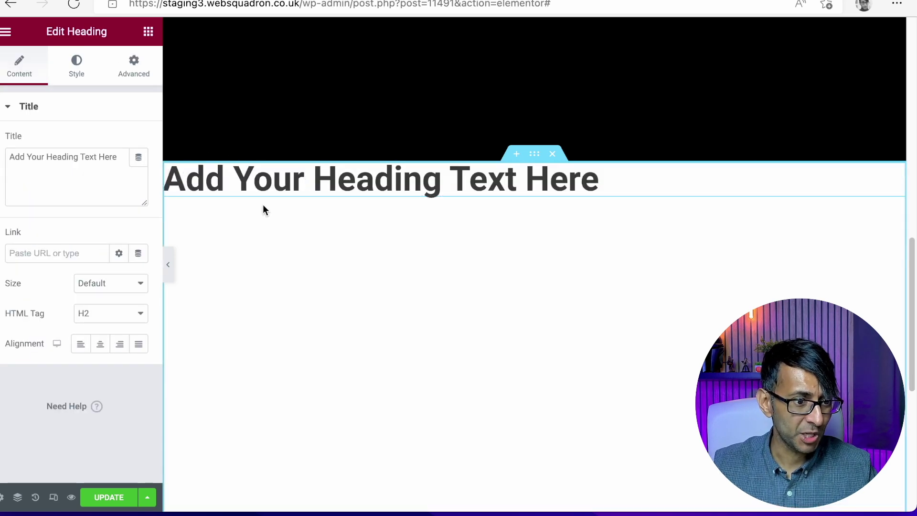
left_click(102, 172)
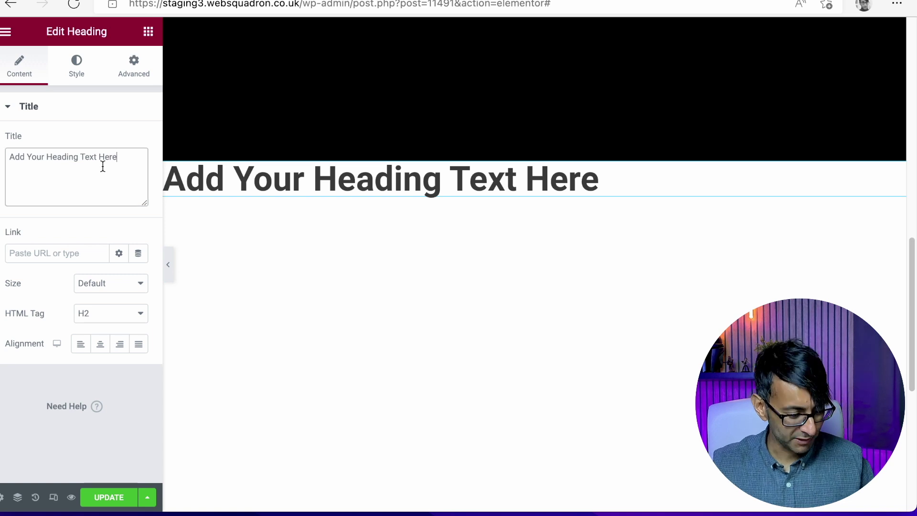
key("ctrl+a")
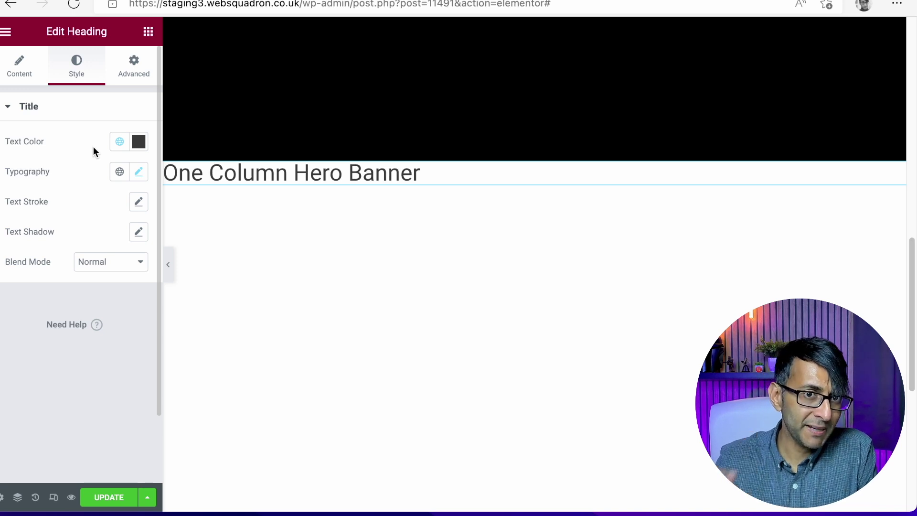
mouse_move(423, 305)
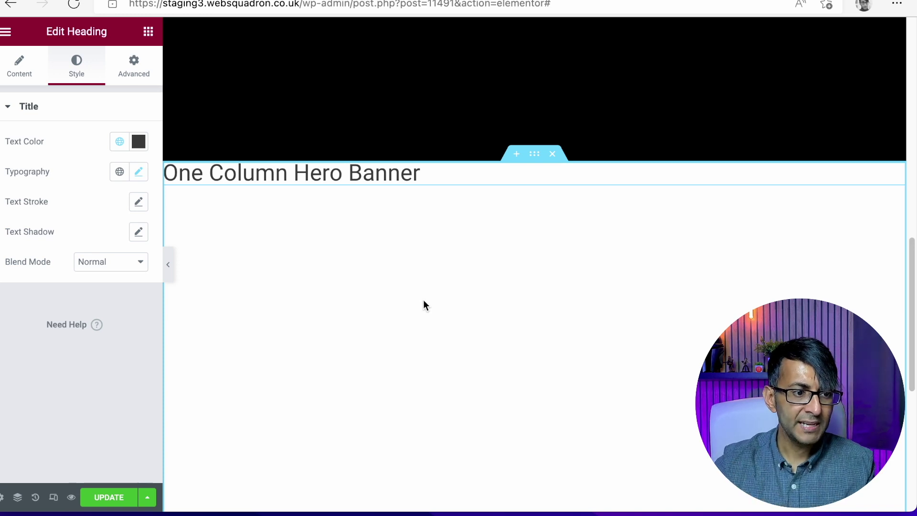
Step: Set the heading's width to Full Width (100%) in Advanced
left_click(134, 68)
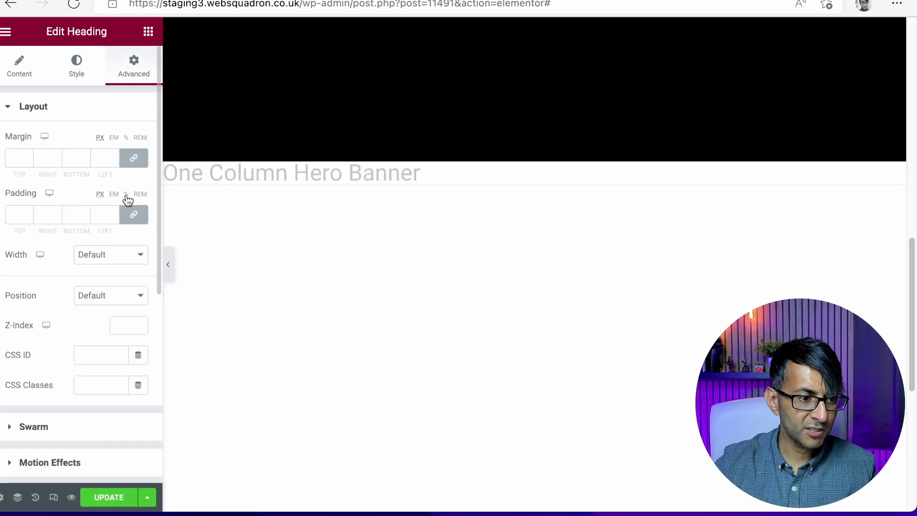
left_click(133, 264)
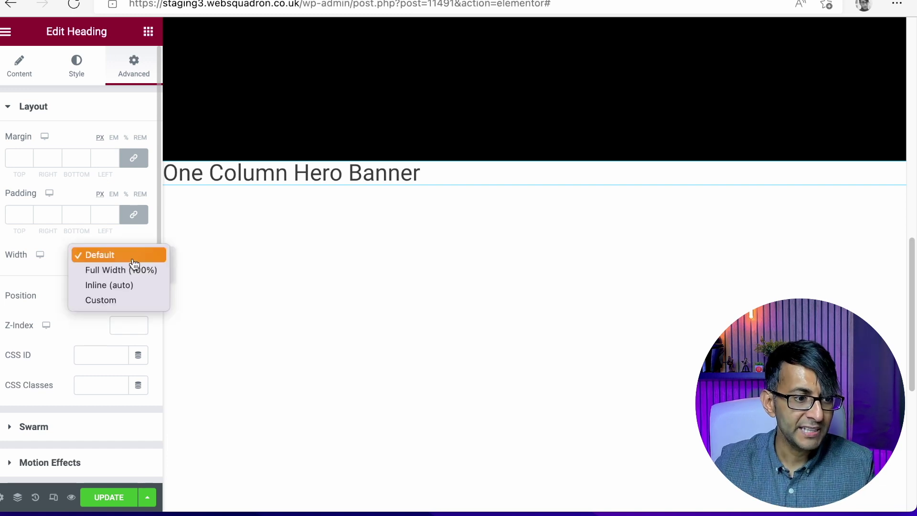
left_click(122, 271)
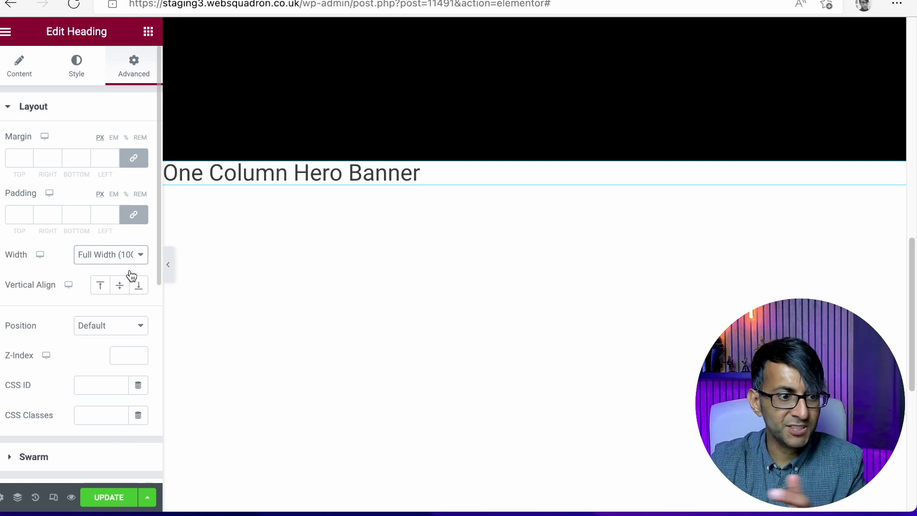
mouse_move(473, 173)
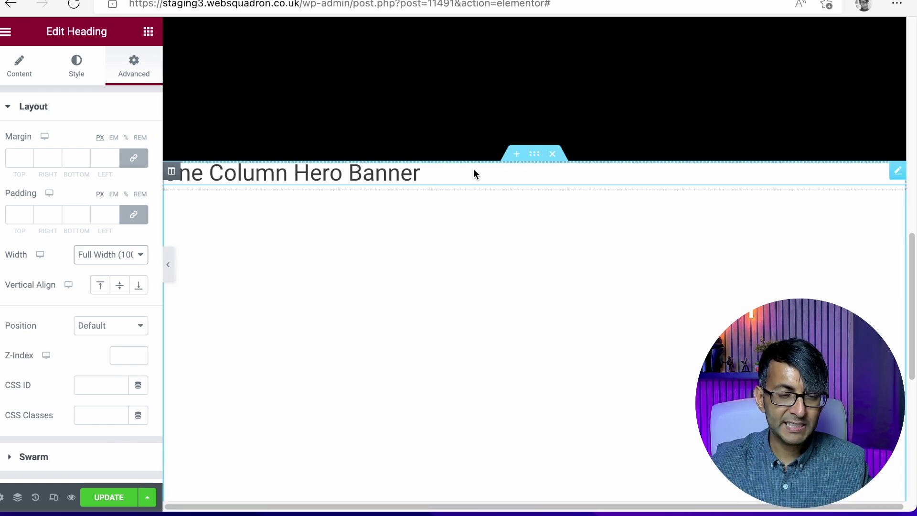
Step: Give the section a Classic background using the dark purple headphones image
left_click(534, 153)
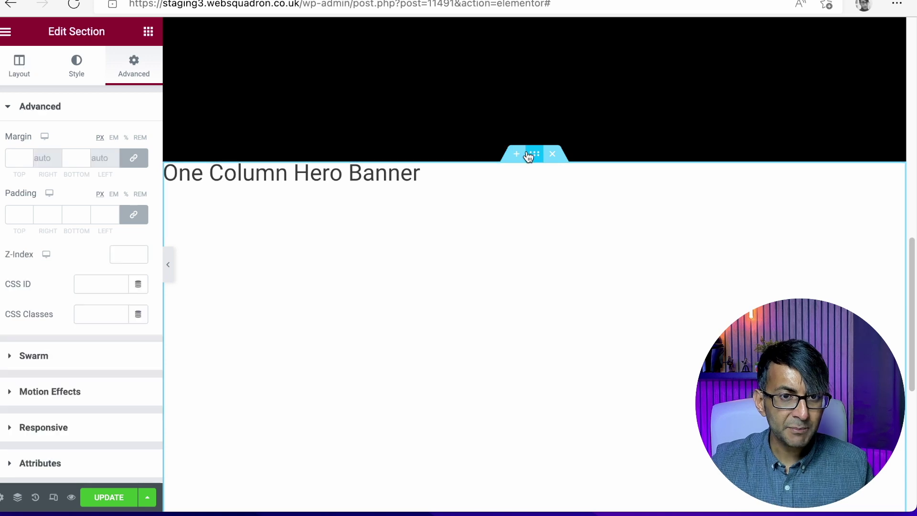
left_click(72, 66)
left_click(85, 172)
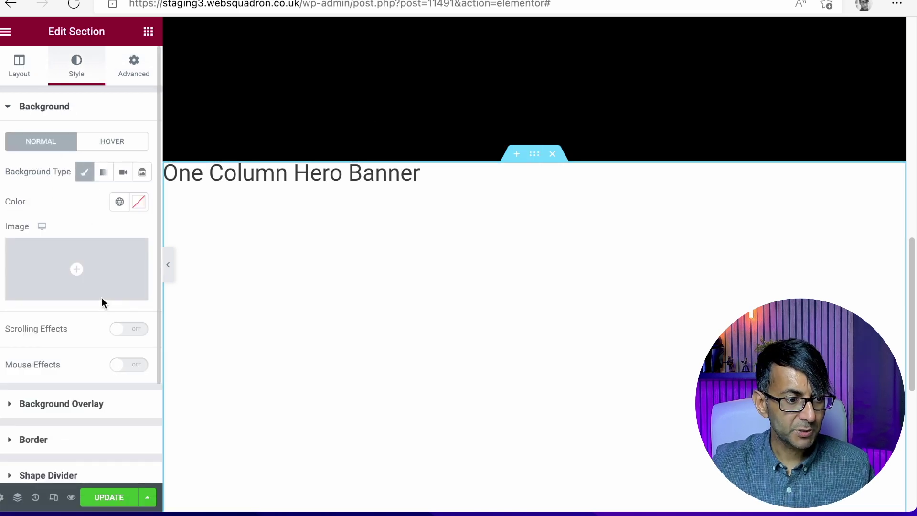
left_click(122, 268)
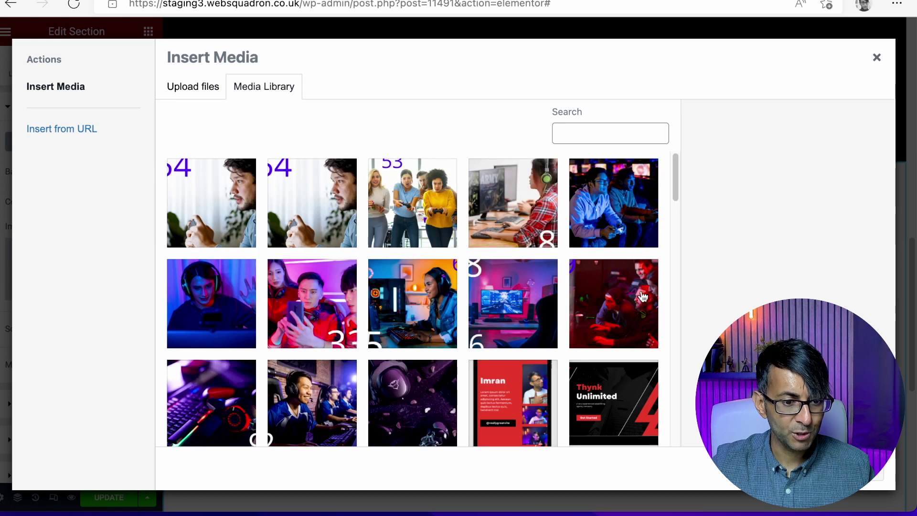
left_click(415, 388)
left_click(855, 471)
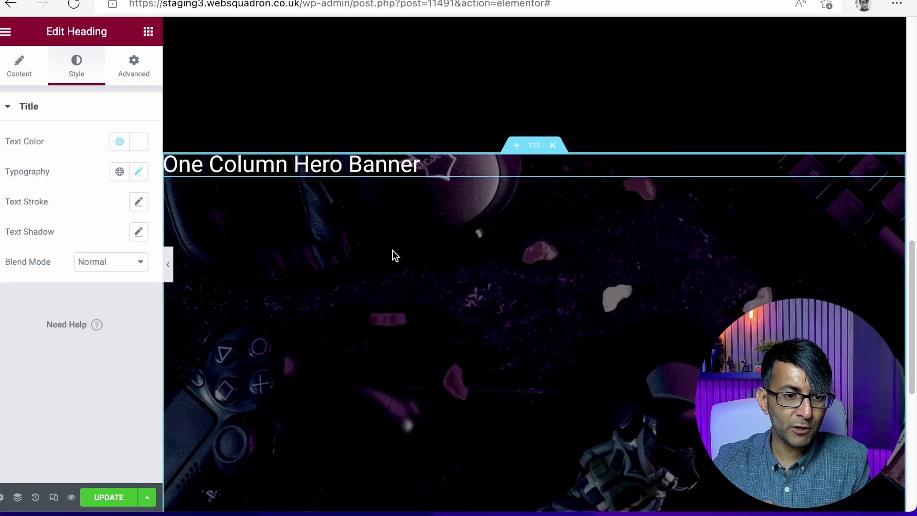
Step: Give the heading a linked 20 px margin on all four sides
left_click(296, 164)
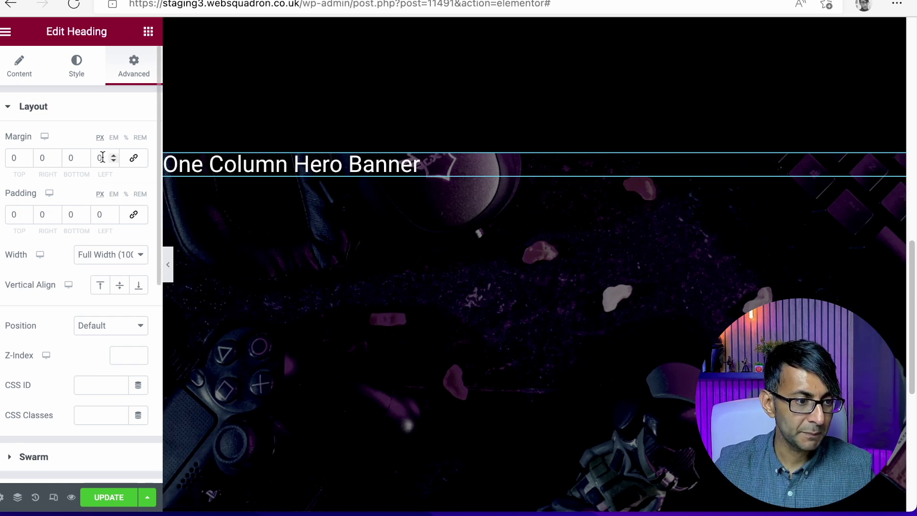
left_click(133, 158)
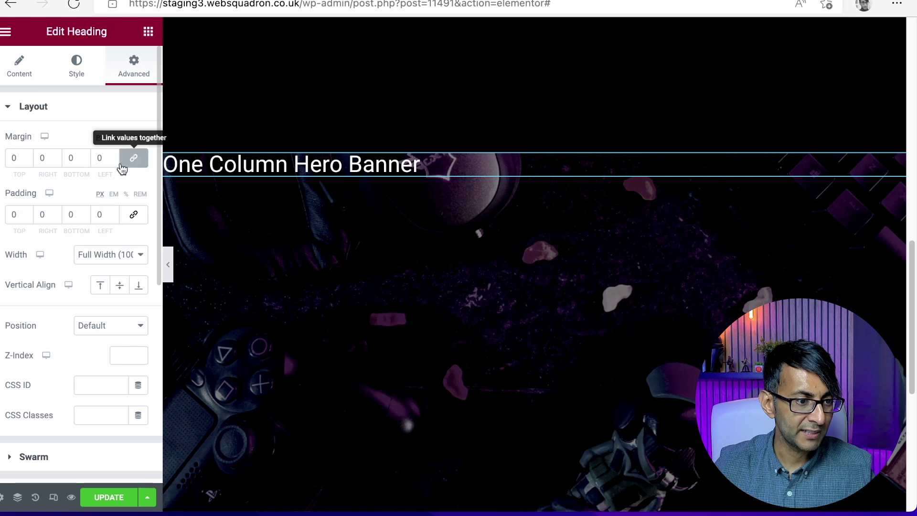
double_click(71, 158)
type("20")
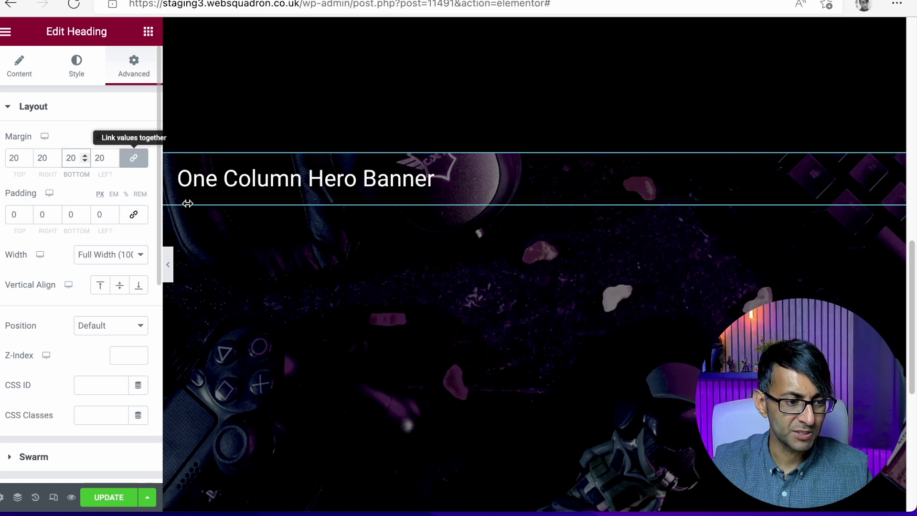
Step: Add a Call to Action widget into the banner section
left_click(148, 33)
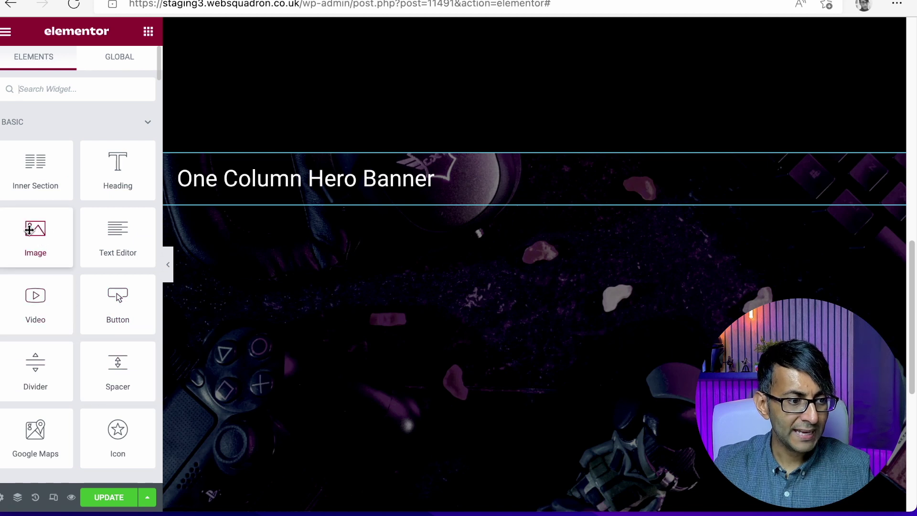
left_click(115, 90)
type("d")
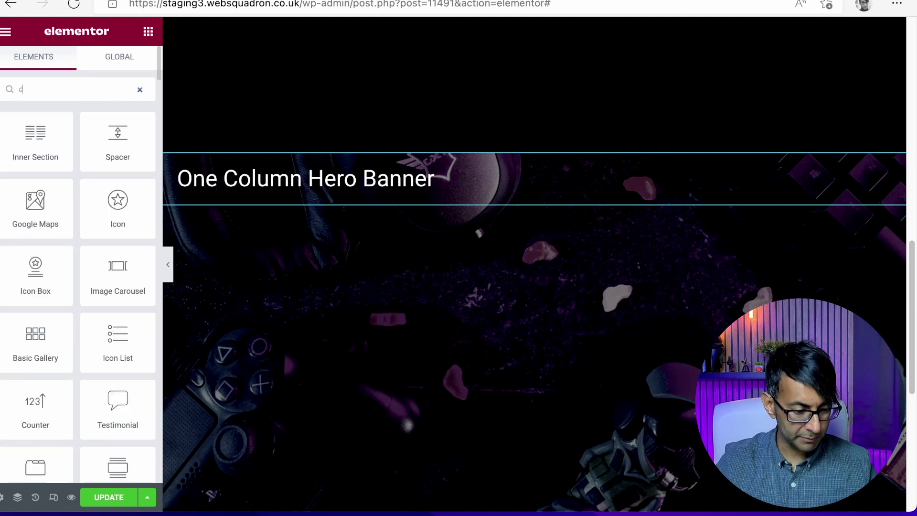
type("ta")
mouse_move(118, 128)
left_mouse_down()
mouse_move(303, 211)
mouse_move(307, 198)
left_mouse_up()
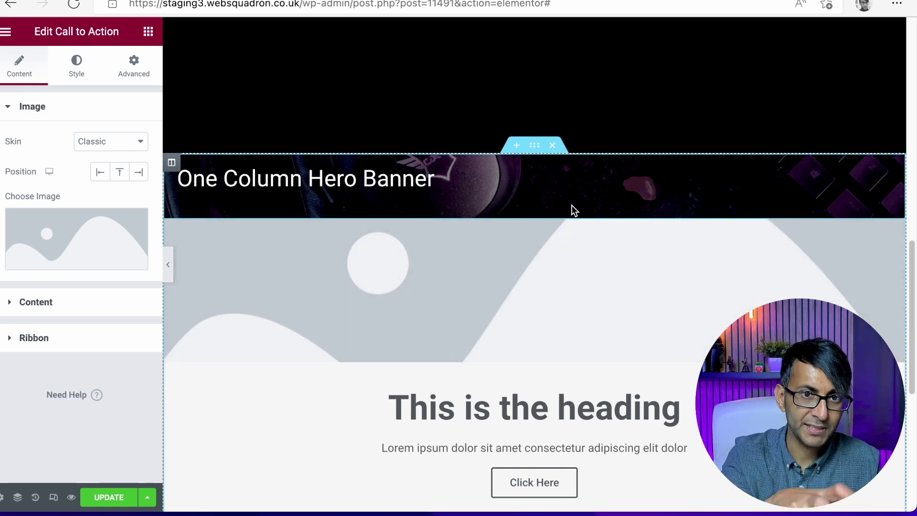
Step: Set the call-to-action Skin to Cover after trying Classic
left_click(108, 142)
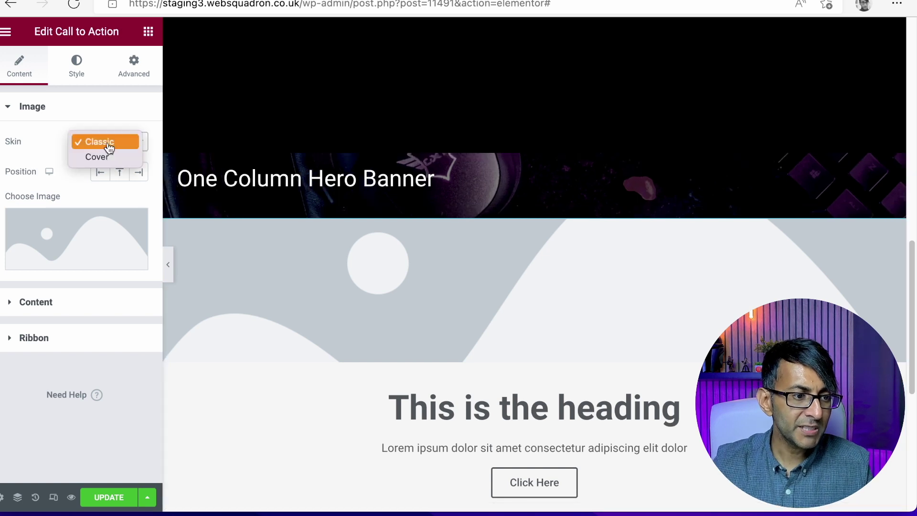
left_click(106, 157)
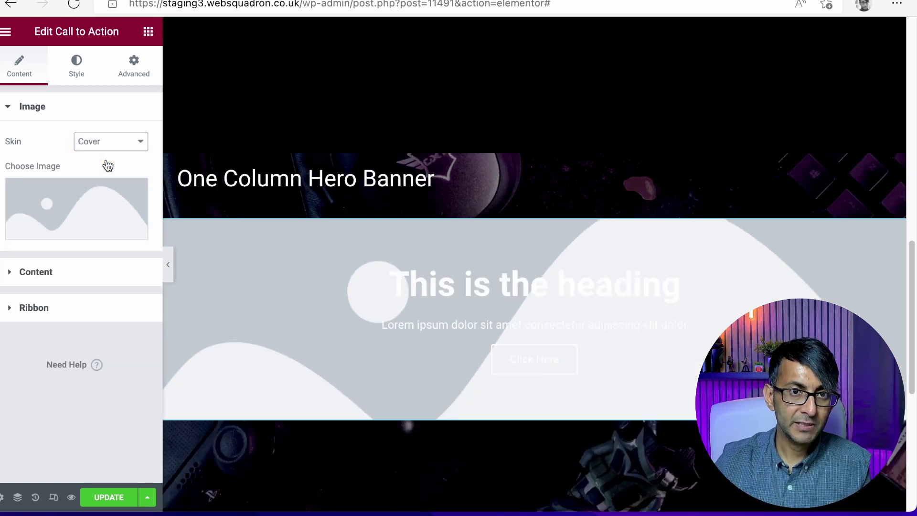
left_click(107, 142)
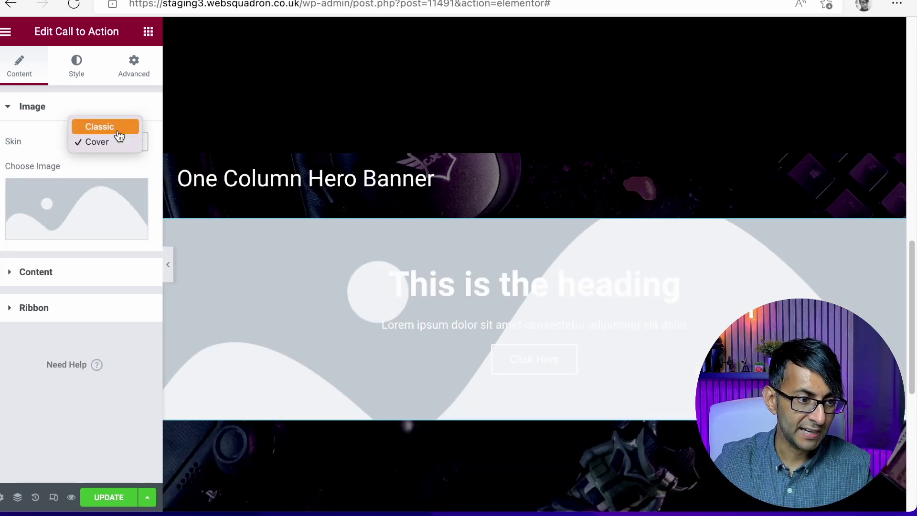
left_click(119, 137)
key("Up")
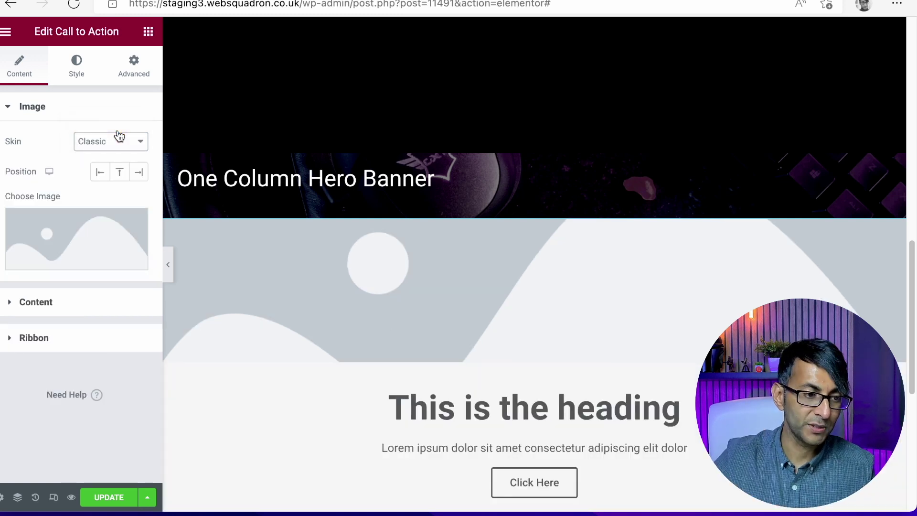
left_click(118, 119)
left_click(118, 107)
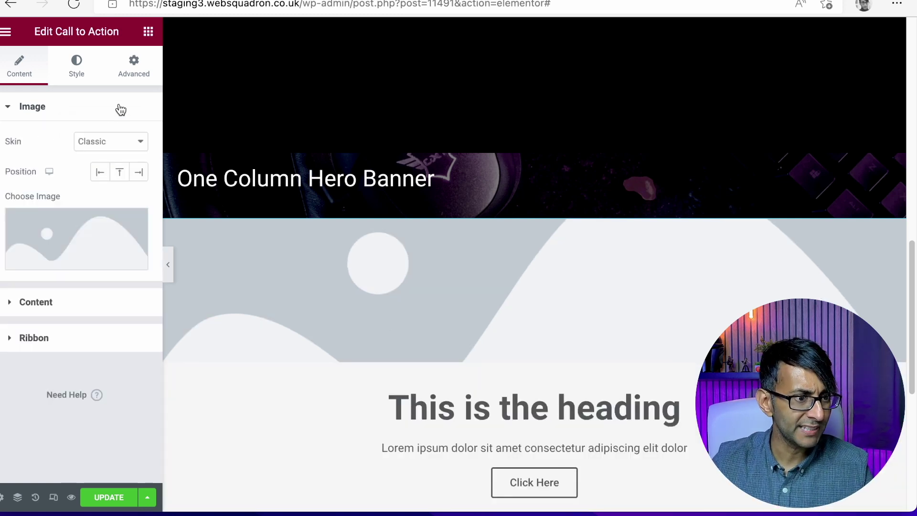
left_click(103, 143)
key("Down")
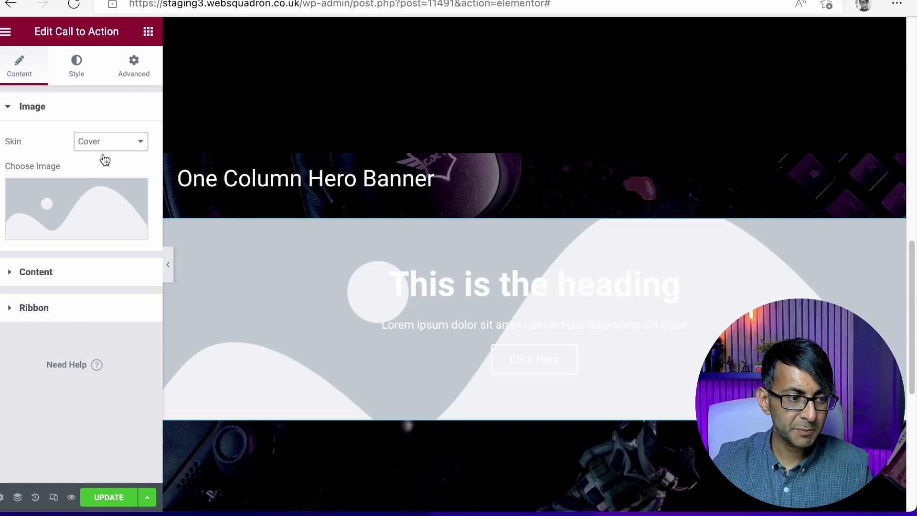
Step: Remove the placeholder image from the call-to-action tile
left_click(67, 218)
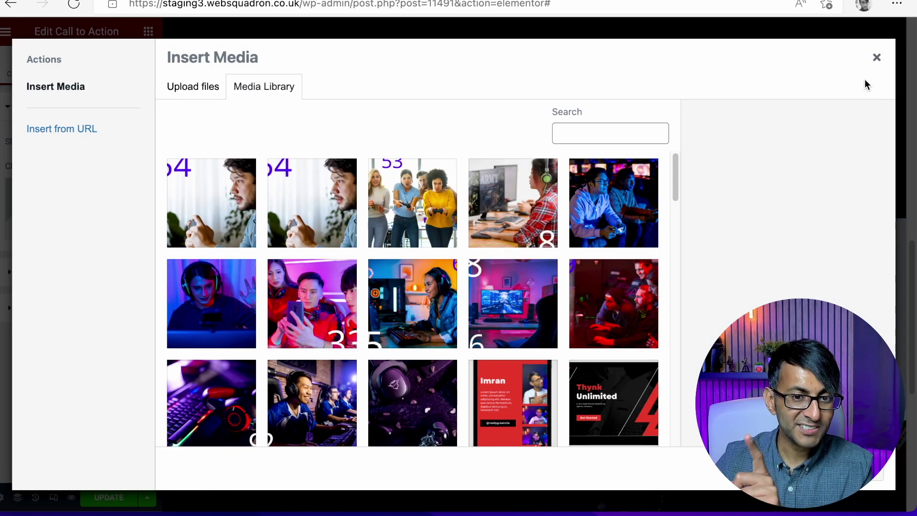
left_click(876, 63)
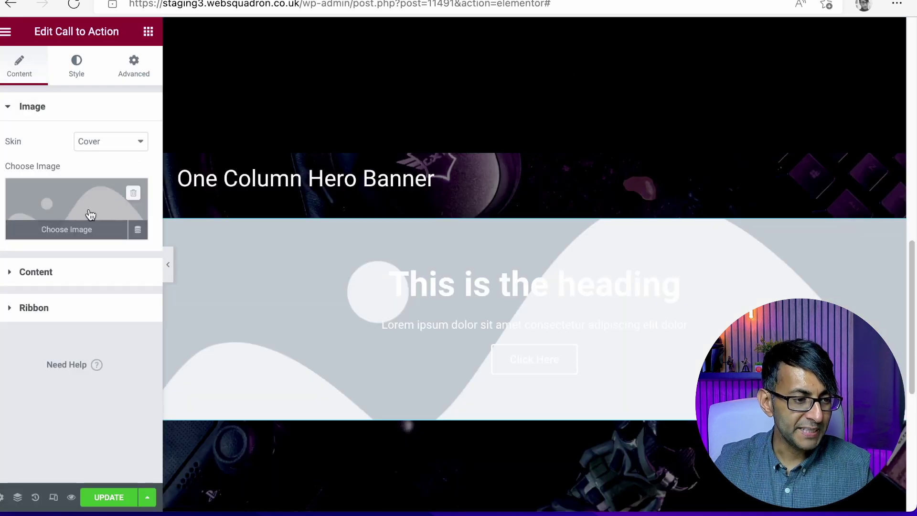
left_click(135, 195)
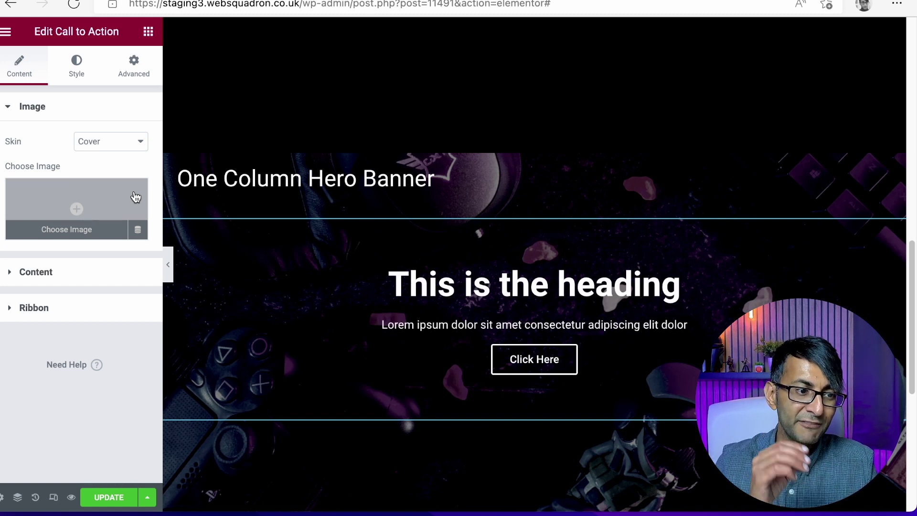
left_click(67, 270)
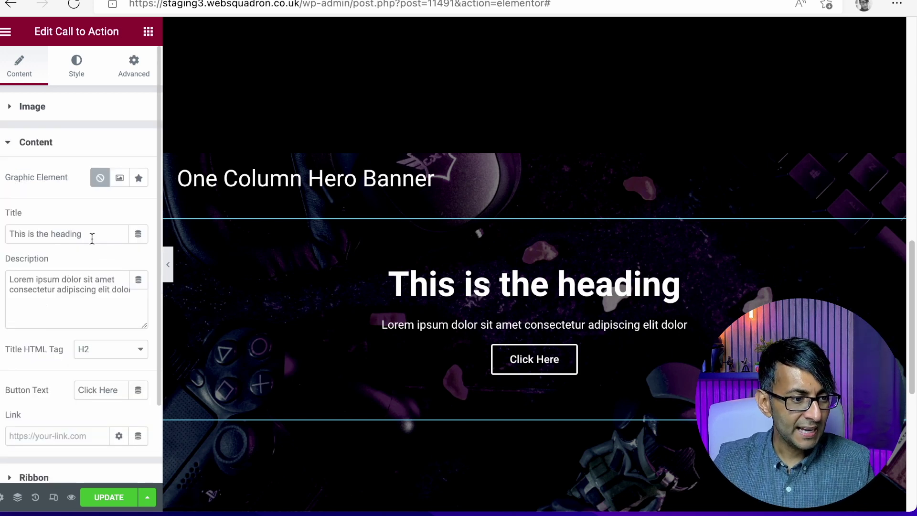
Step: Retitle the tile 'Header 1', clear its description and button text, and start its link
left_click_drag(92, 238, 1, 234)
type("He")
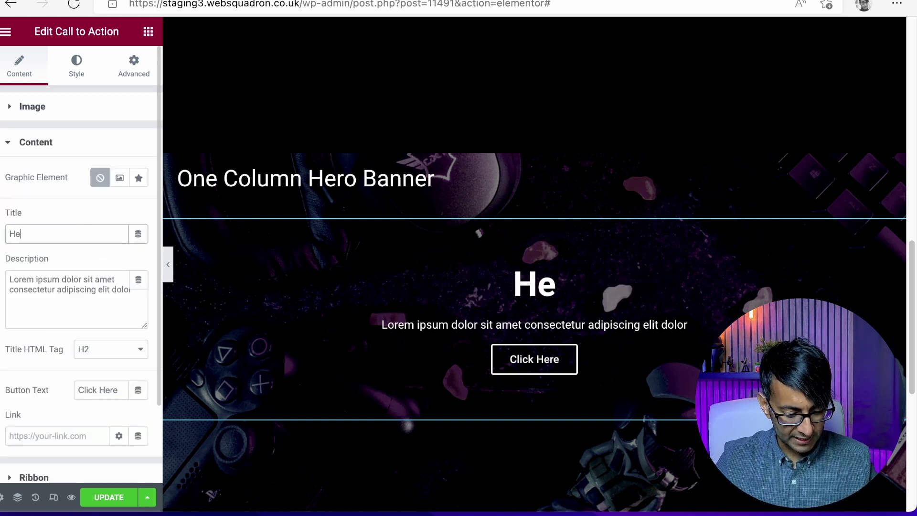
type("ader 1")
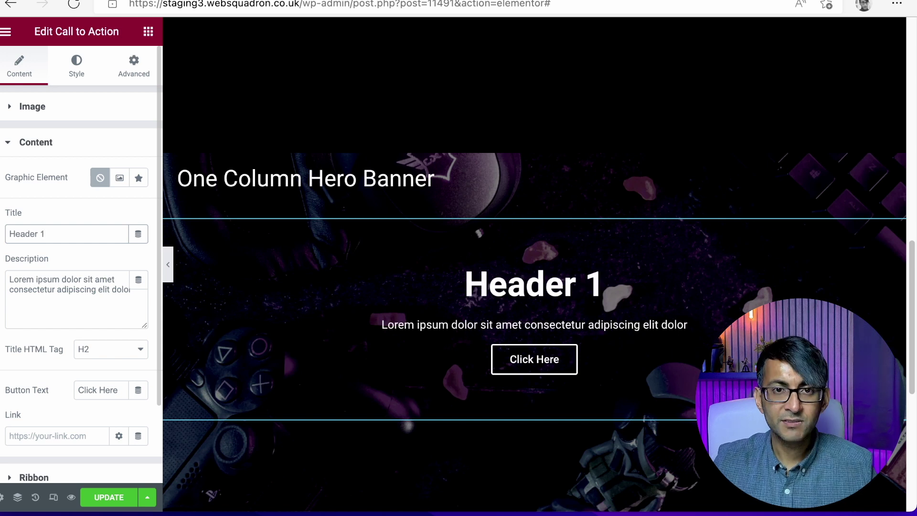
left_click(74, 298)
key("ctrl+a")
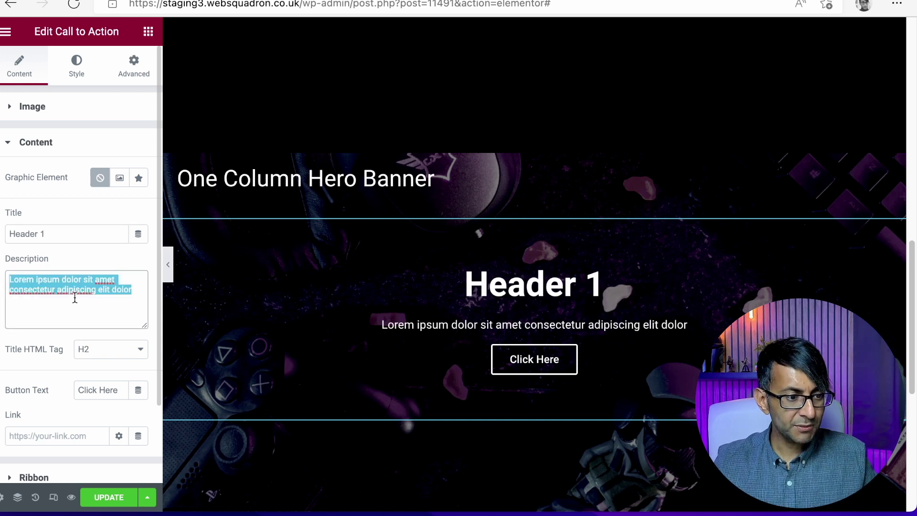
key("BackSpace")
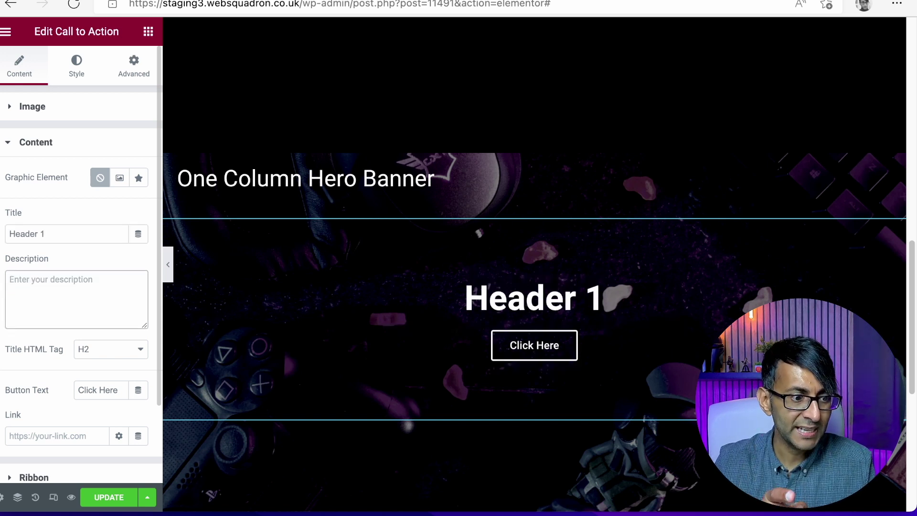
left_click_drag(126, 390, 21, 390)
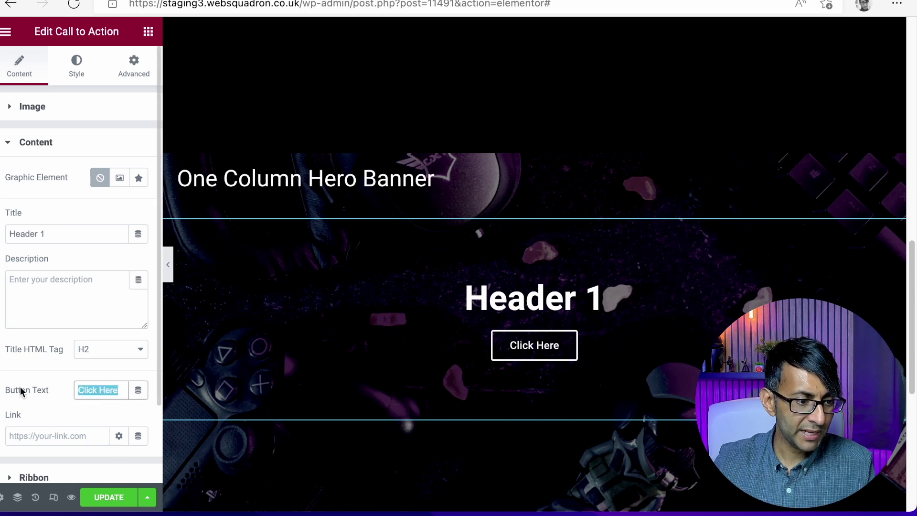
key("BackSpace")
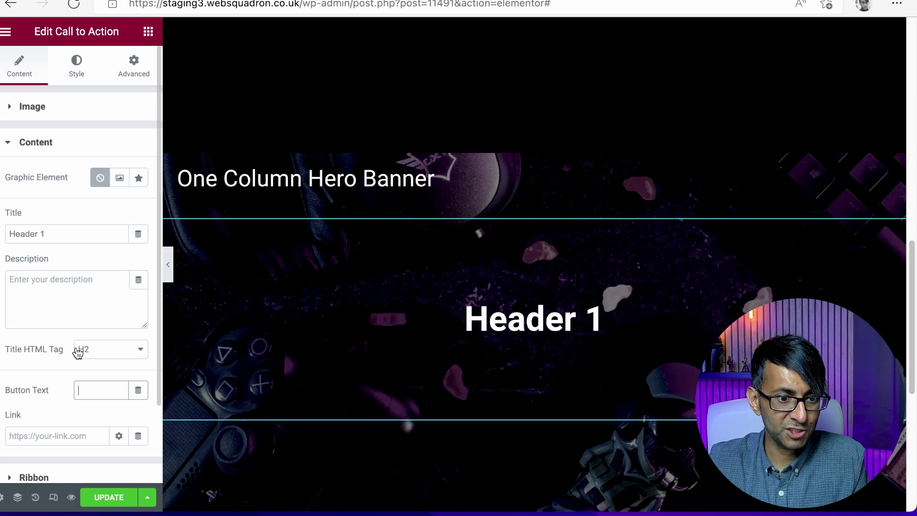
left_click(61, 430)
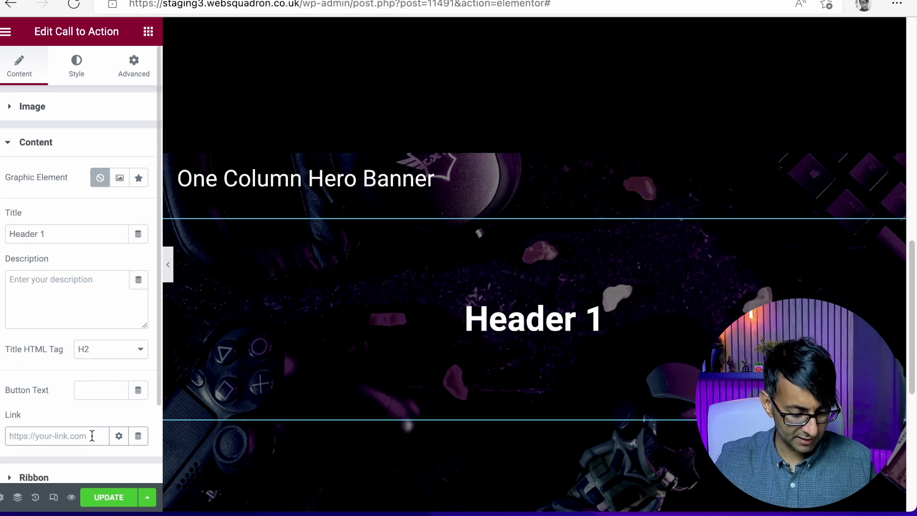
type("https://websquadron.co")
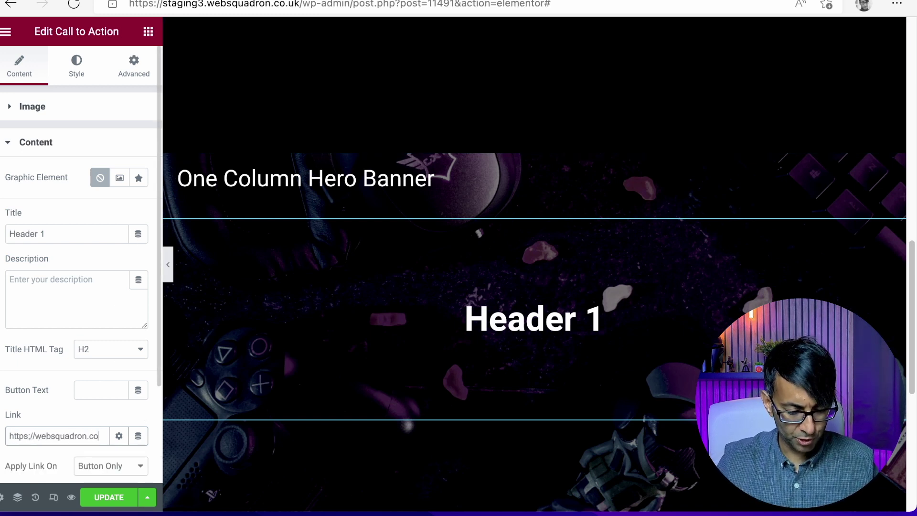
type(".uk")
scroll(116, 430, "down", 1)
scroll(113, 401, "down", 2)
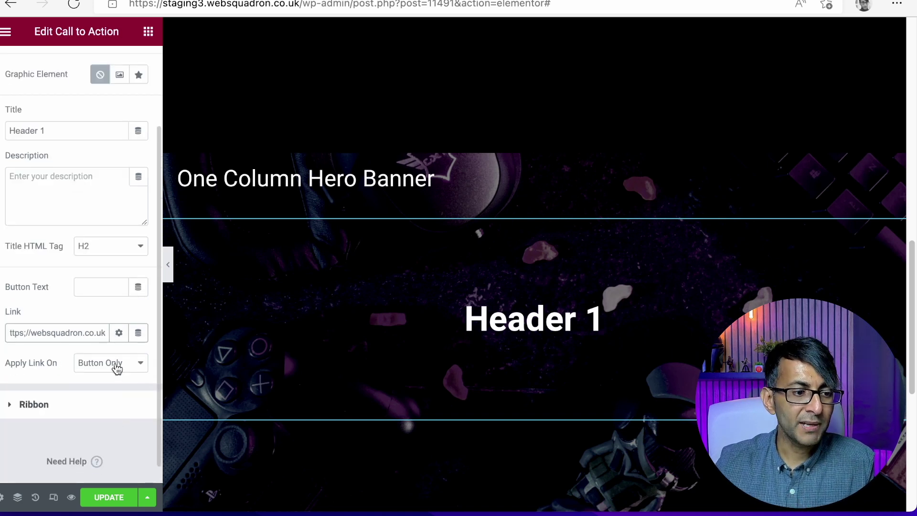
Step: Set Apply Link On to Whole Box, browsing Dynamic Tags without choosing one
left_click(117, 368)
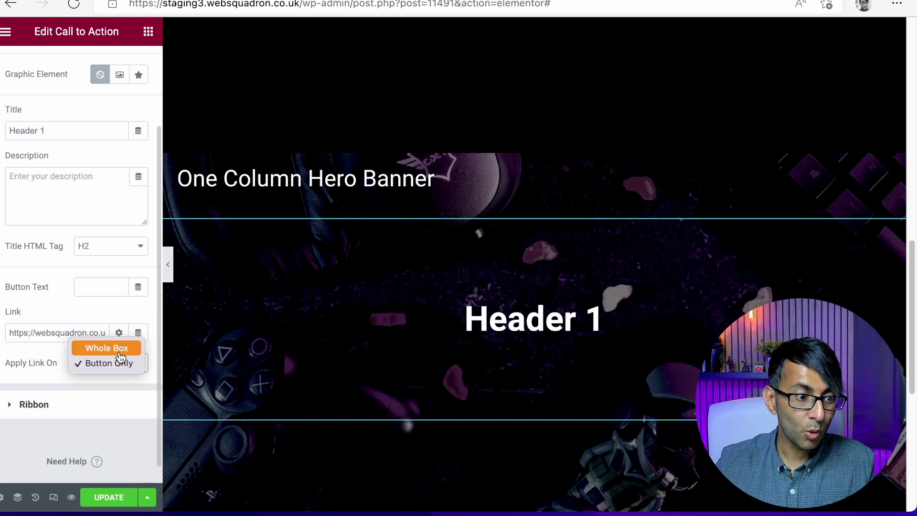
left_click(121, 349)
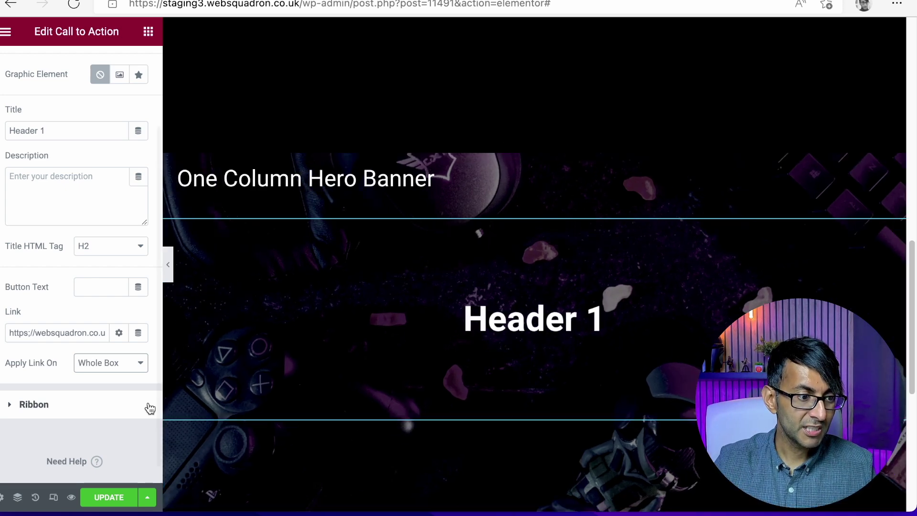
left_click(139, 334)
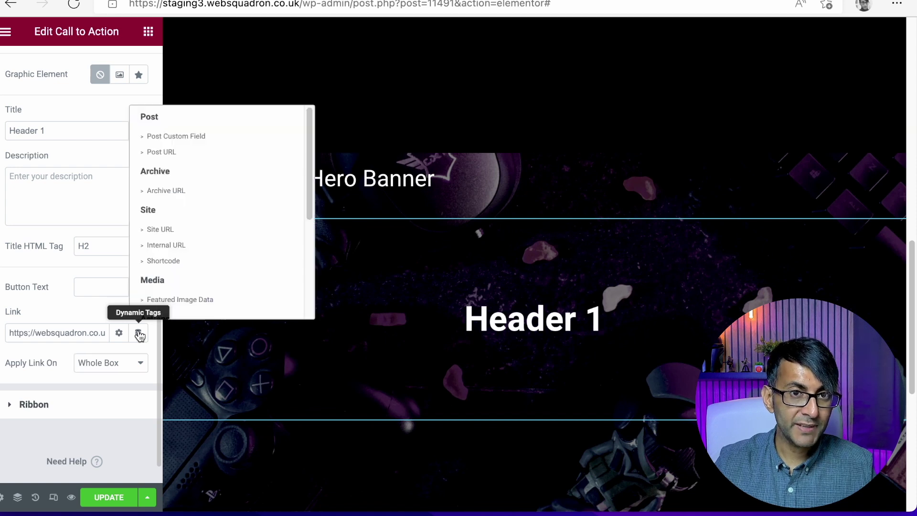
left_click_drag(308, 129, 301, 261)
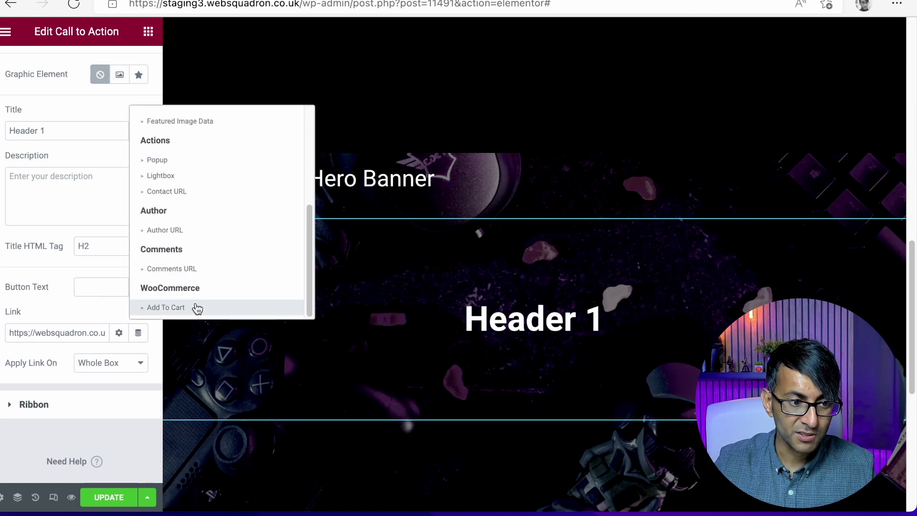
left_click(81, 332)
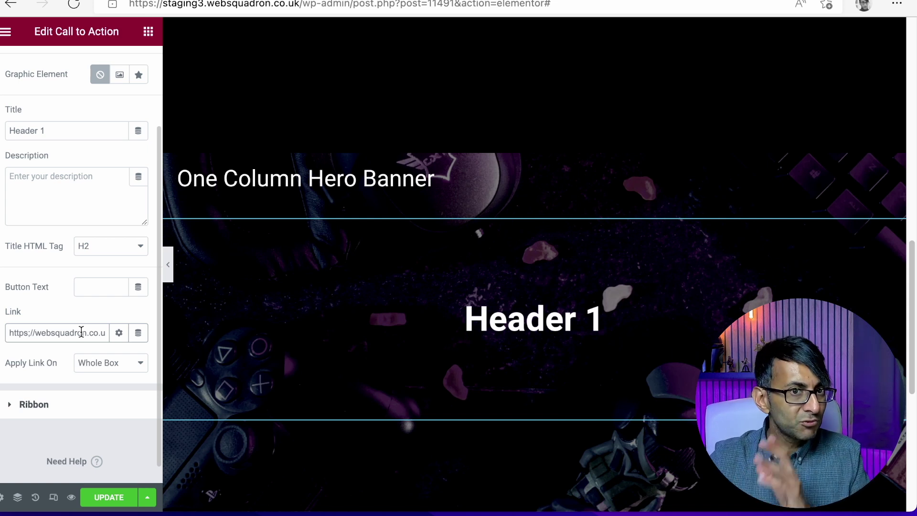
Step: Add then clear a Ribbon Title so no ribbon shows on the tile
left_click(83, 406)
left_click(94, 209)
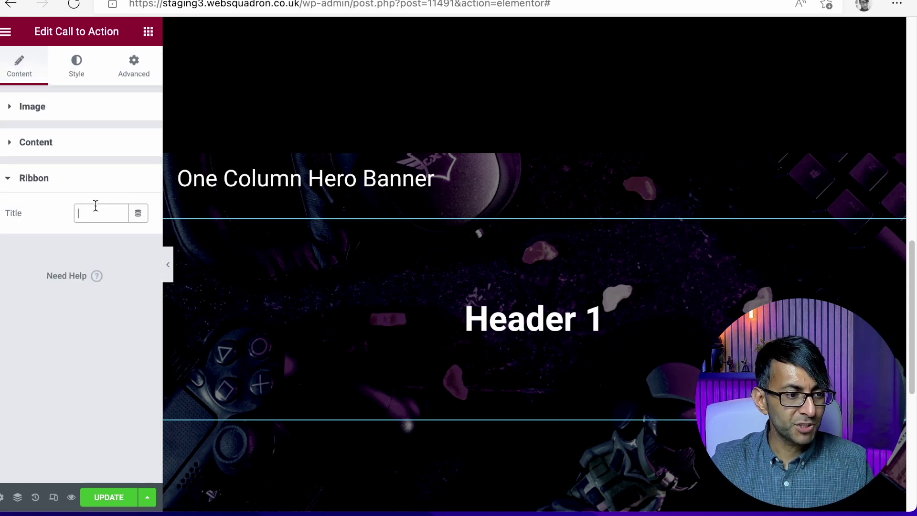
type("yyty")
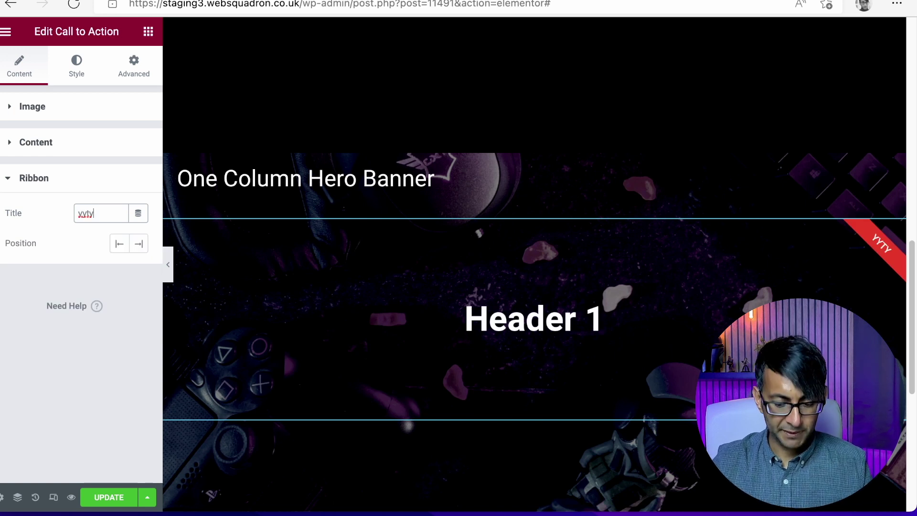
key("BackSpace")
key("BackSpace")
key("BackSpace")
key("BackSpace")
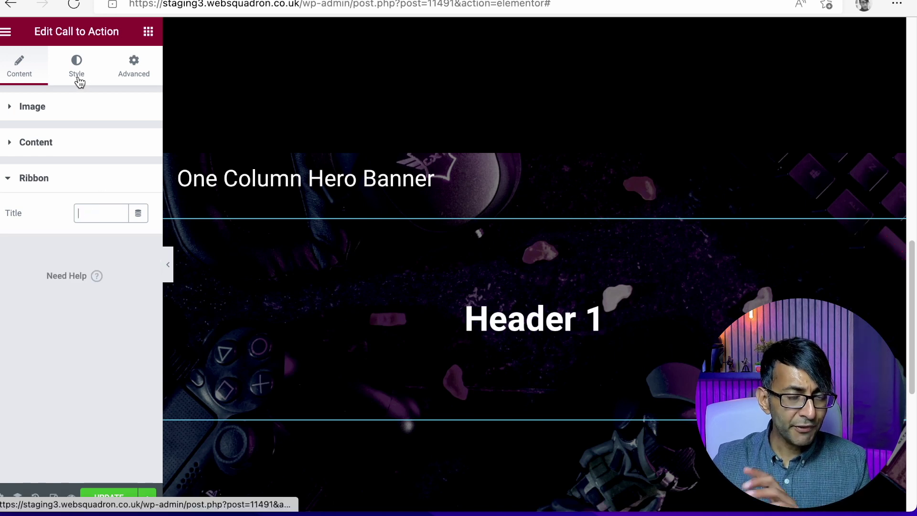
left_click(77, 68)
Step: Left-align the heading at the bottom and give the box 20 px left and bottom padding
left_click(102, 192)
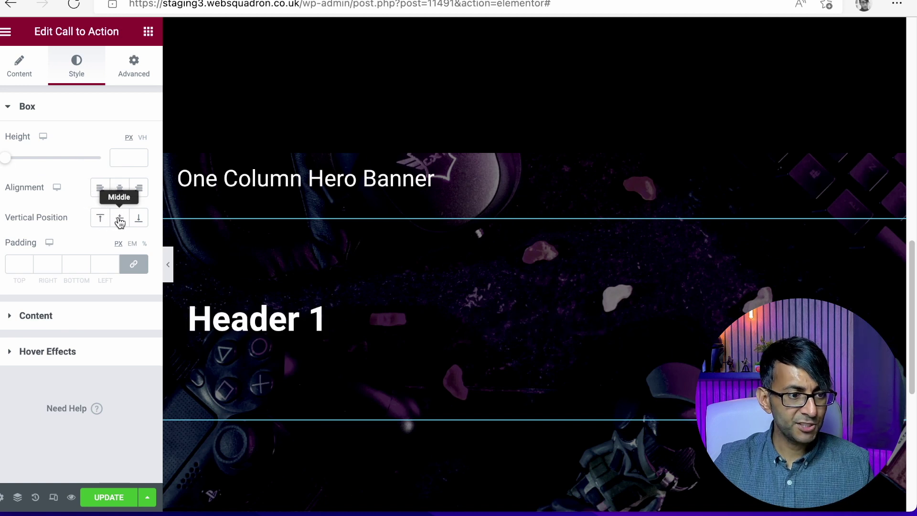
left_click(137, 219)
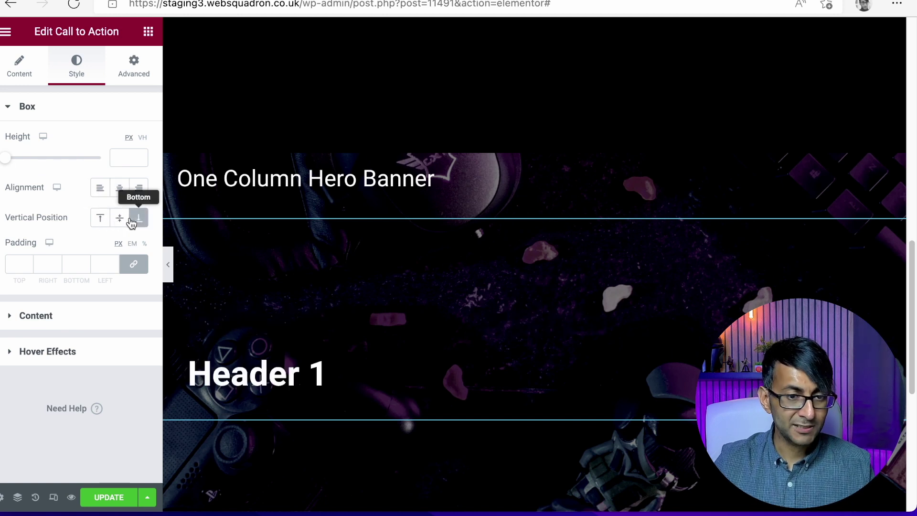
left_click(133, 264)
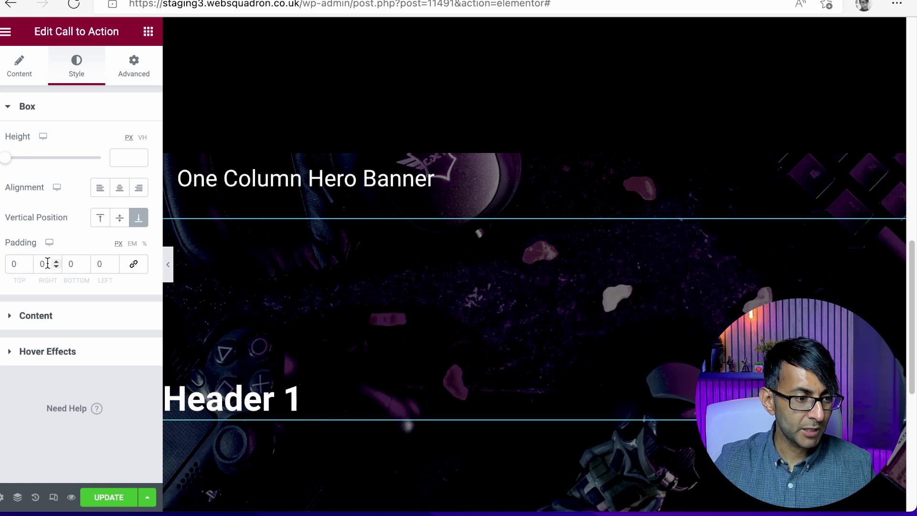
left_click(133, 264)
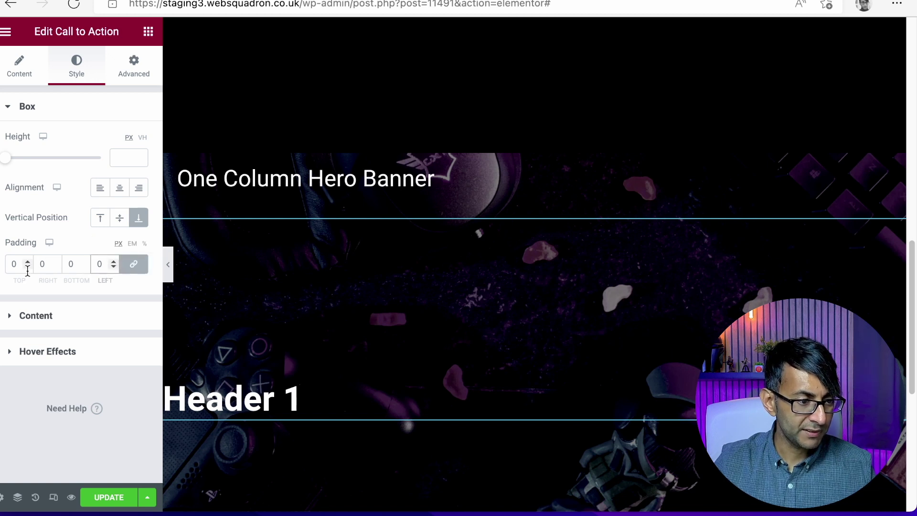
left_click(133, 263)
left_click(45, 265)
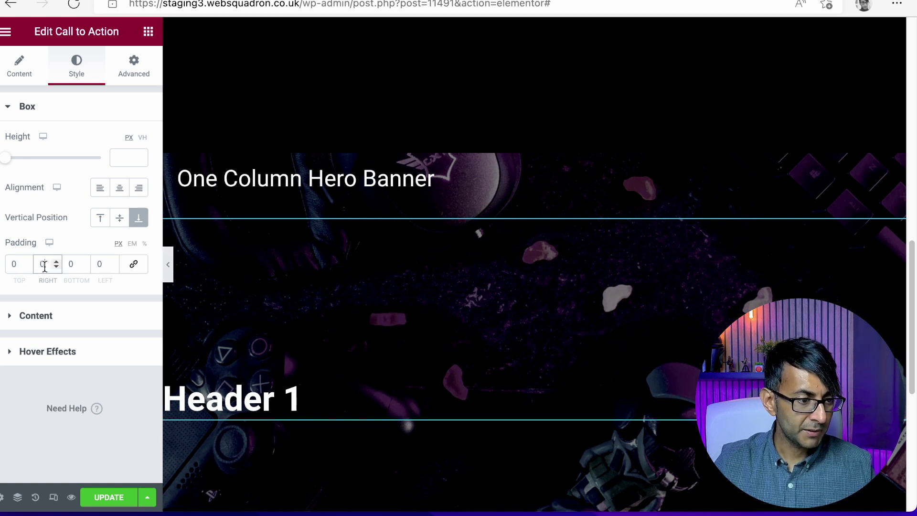
left_click(104, 266)
type("20")
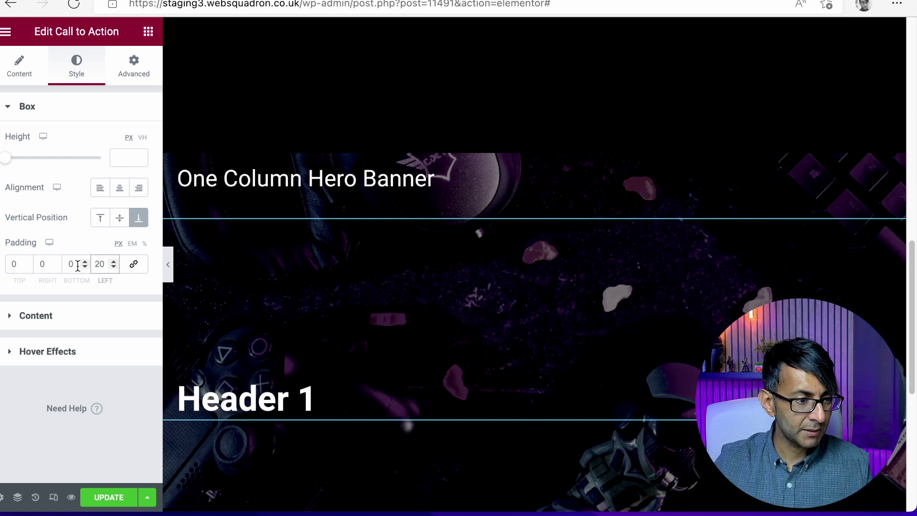
left_click(78, 266)
type("20")
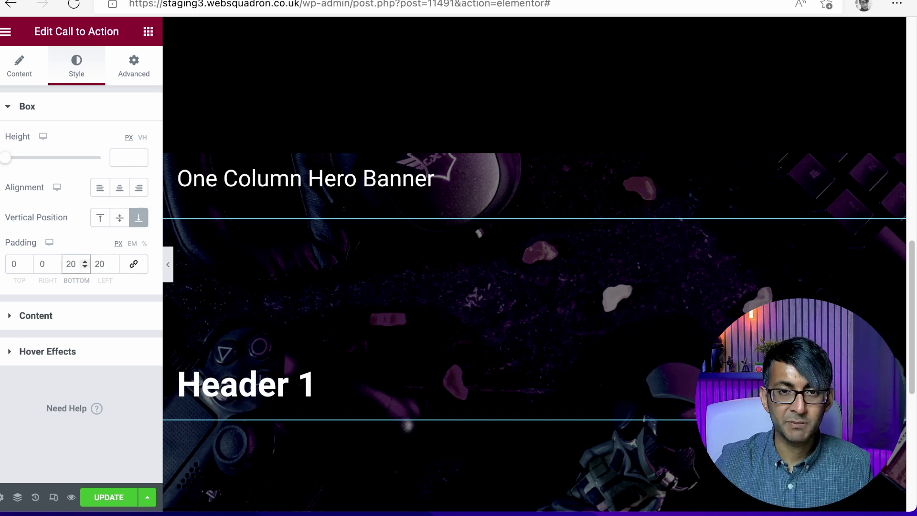
left_click(132, 67)
scroll(84, 316, "down", 3)
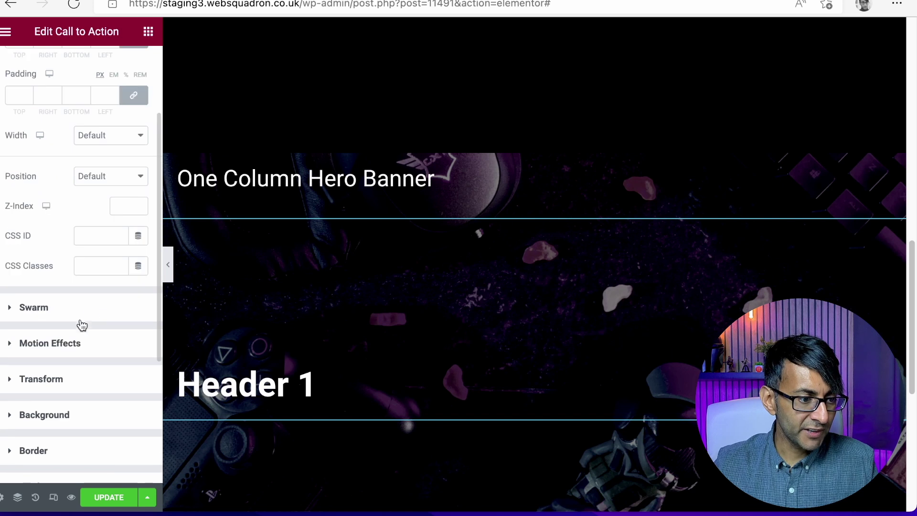
Step: Give the tile a Classic black global-colour background with lowered alpha
left_click(69, 413)
left_click(120, 316)
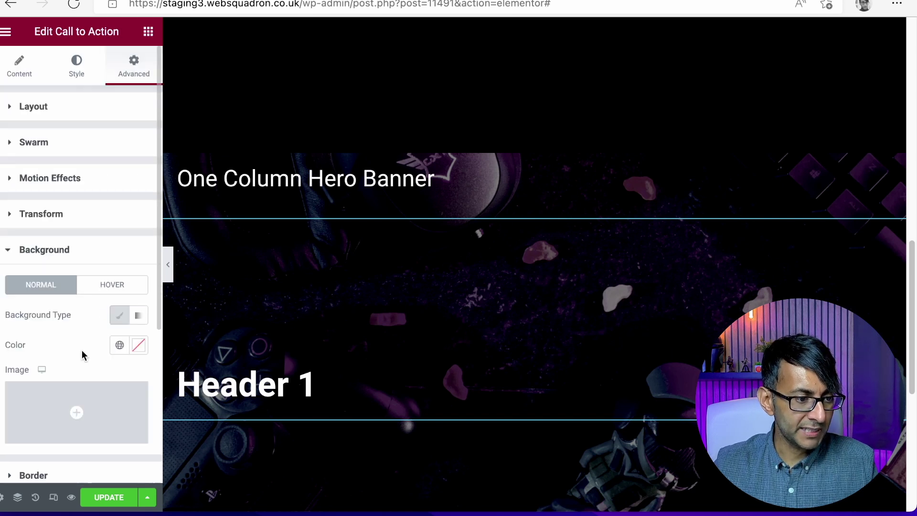
left_click(116, 345)
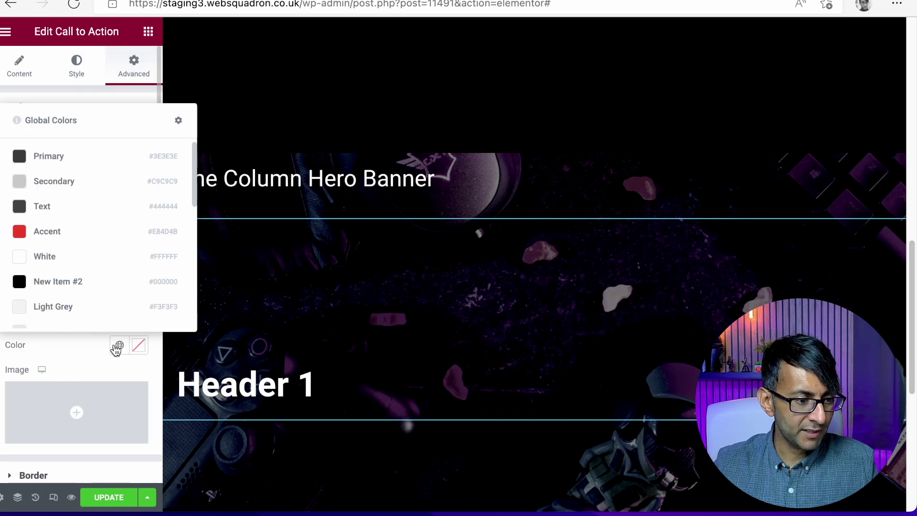
left_click(92, 286)
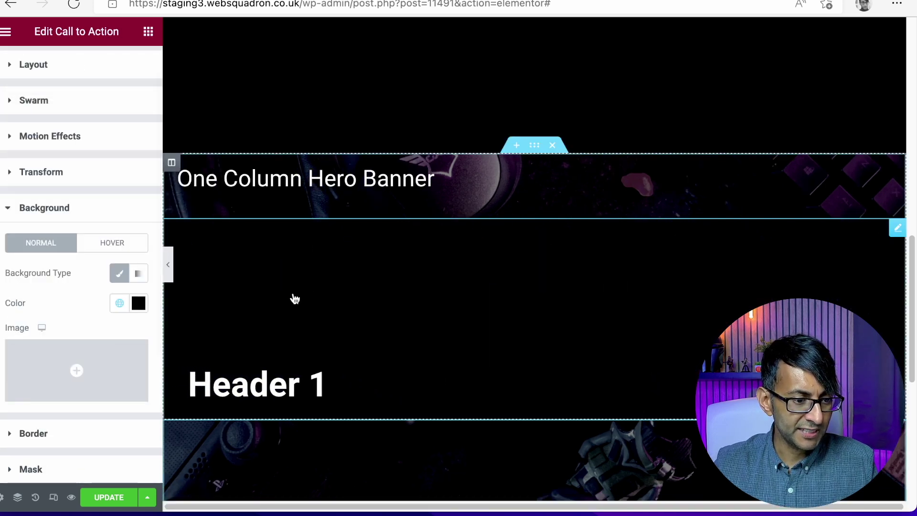
left_click(138, 303)
left_click_drag(227, 247, 159, 248)
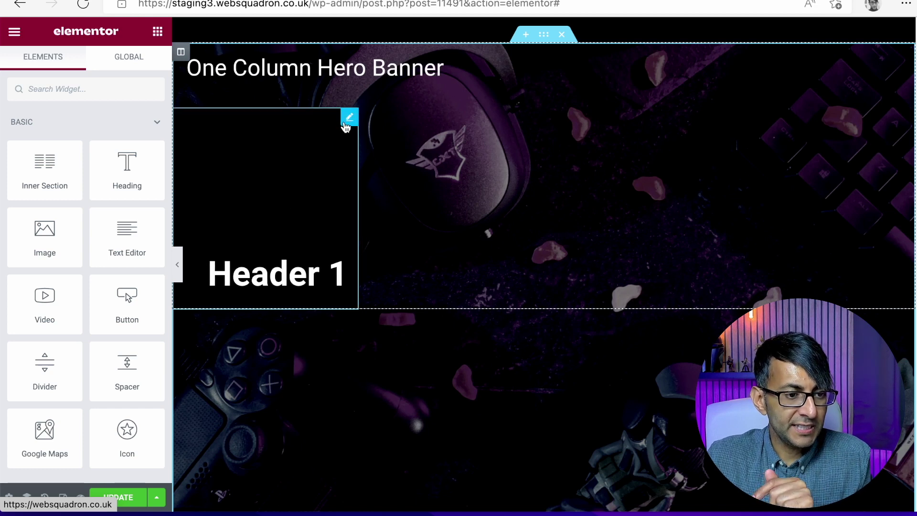
left_click(346, 116)
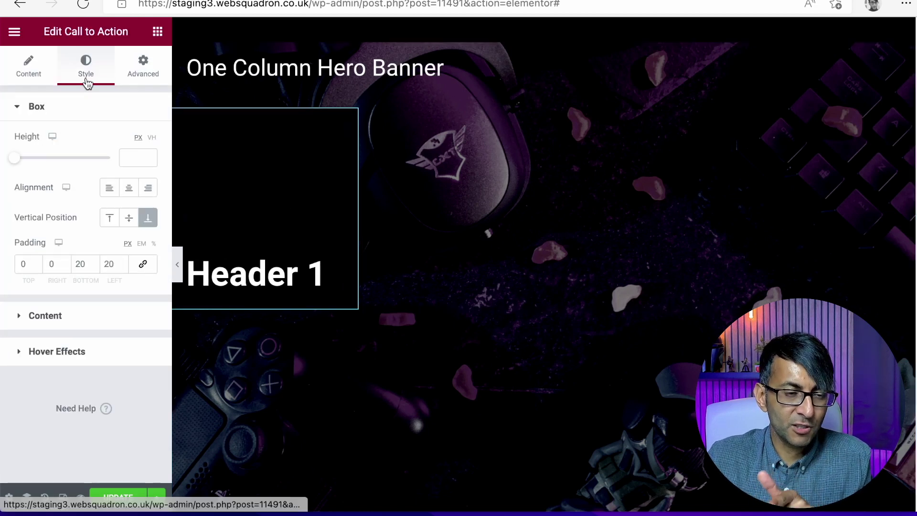
Step: Set the call-to-action box Height to 150 px
mouse_move(19, 155)
left_mouse_down()
mouse_move(38, 161)
mouse_move(10, 159)
left_mouse_up()
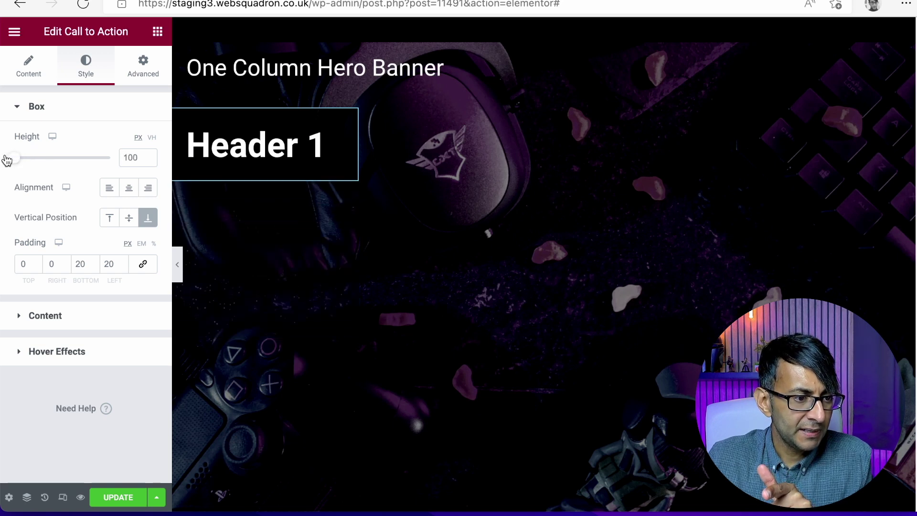
double_click(134, 157)
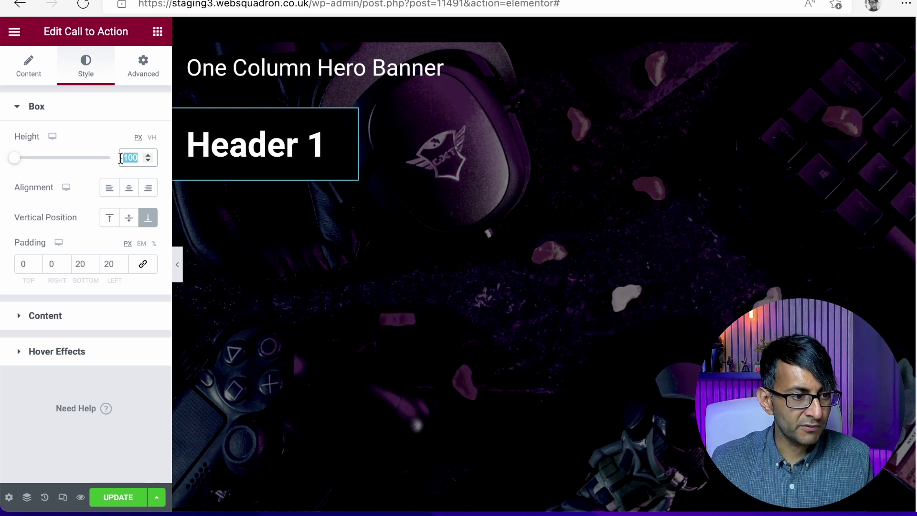
type("150")
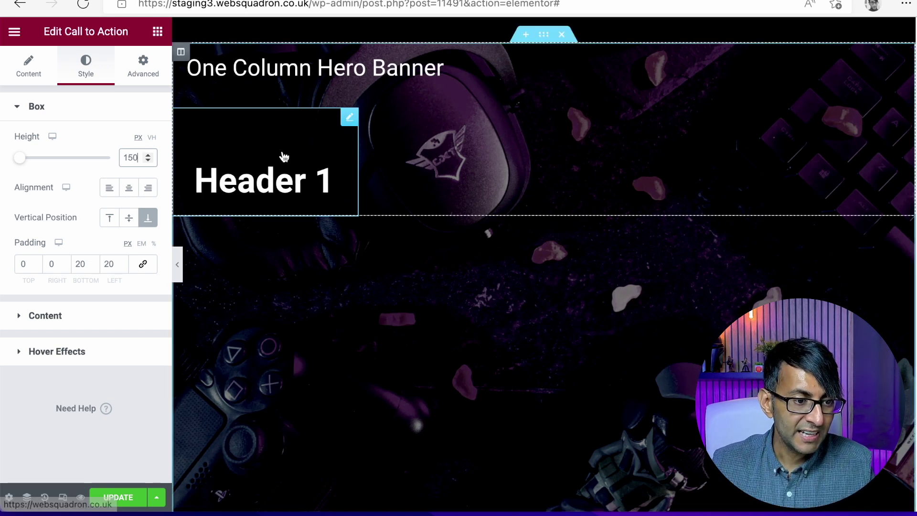
left_click(289, 171)
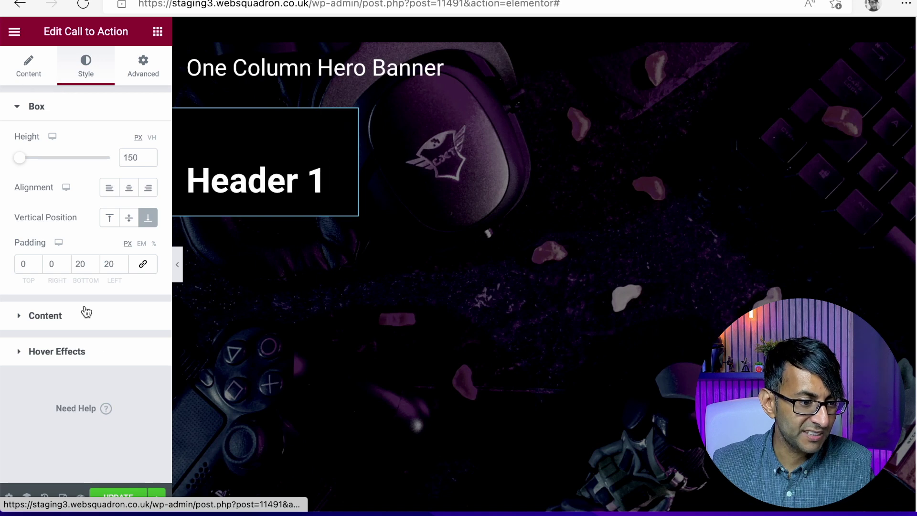
Step: Set the Header 1 title typography to 1.4 rem at weight 400 and update the page
left_click(115, 315)
left_click(147, 196)
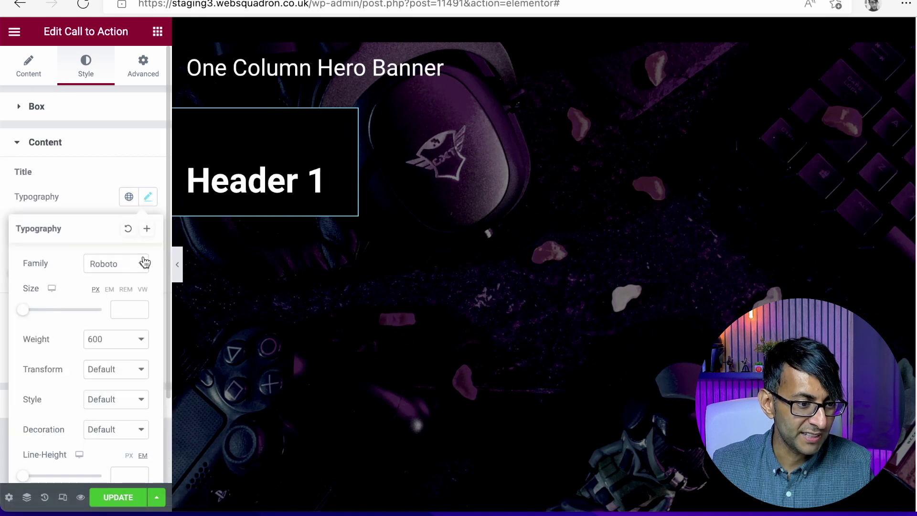
left_click(127, 290)
left_click(126, 310)
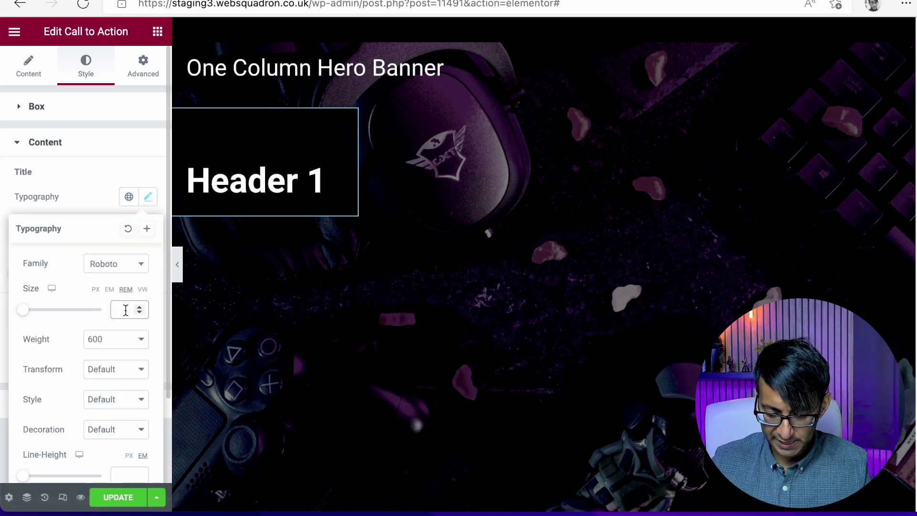
type("1.4")
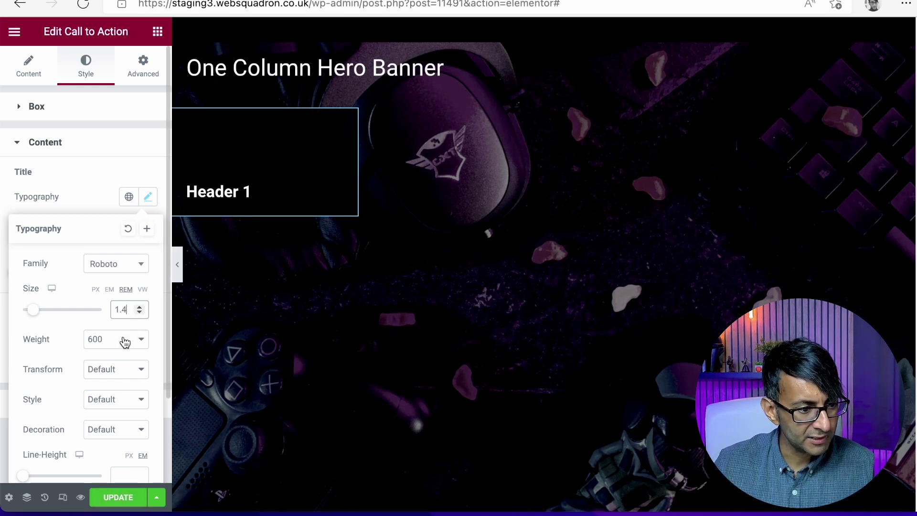
left_click(125, 342)
left_click(120, 313)
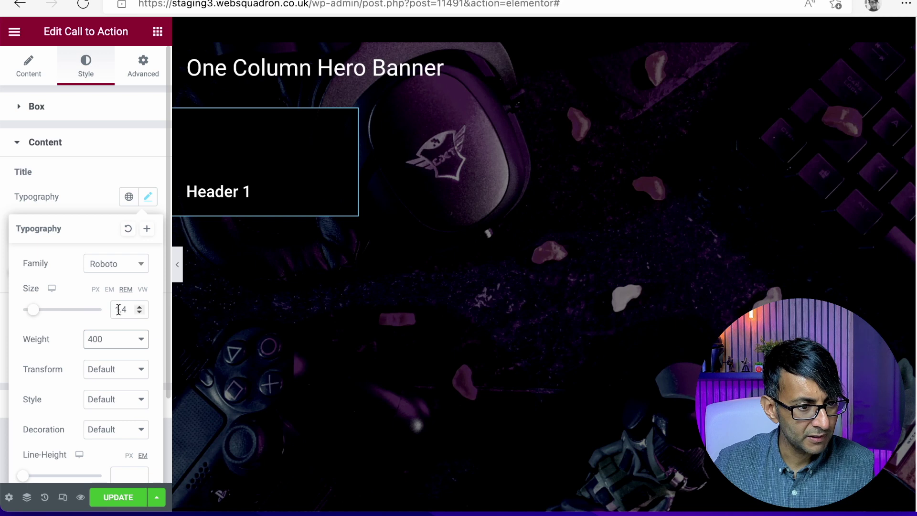
left_click(123, 502)
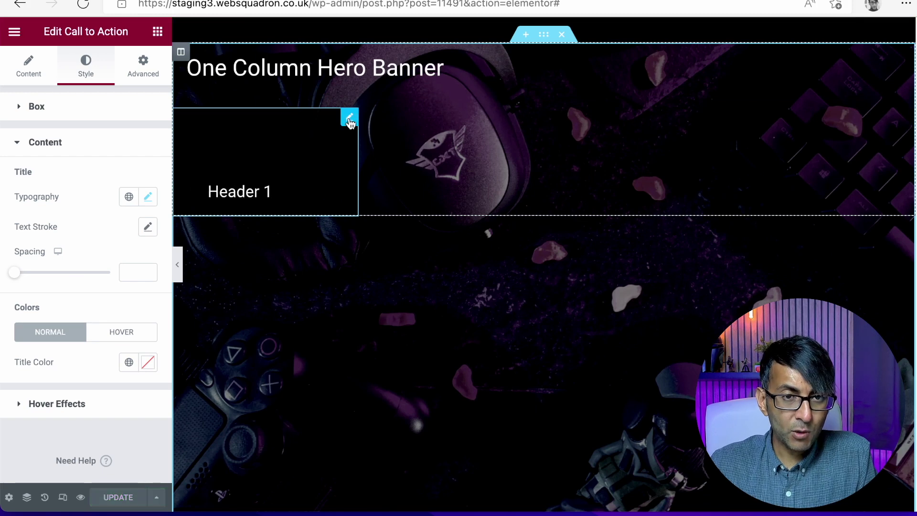
Step: Duplicate the Header 1 call-to-action tile twice so three tiles share the banner row
right_click(349, 122)
left_click(388, 152)
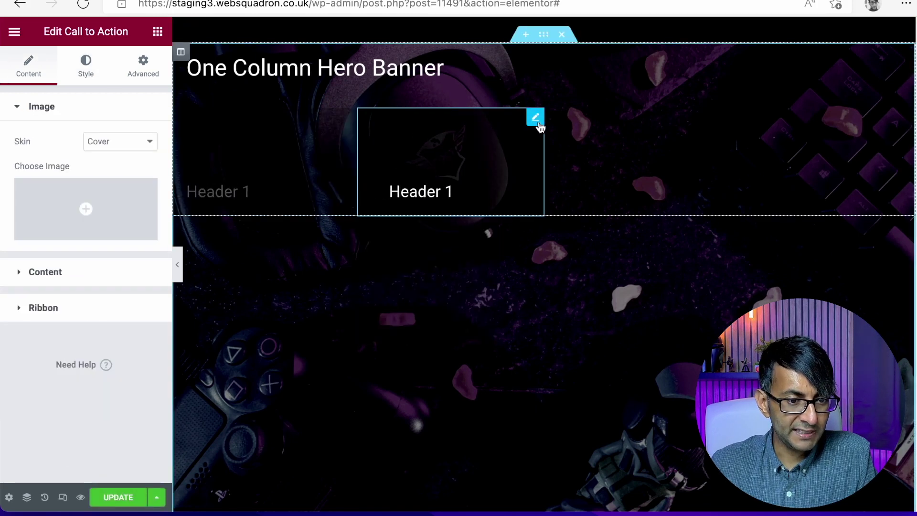
right_click(537, 118)
left_click(581, 147)
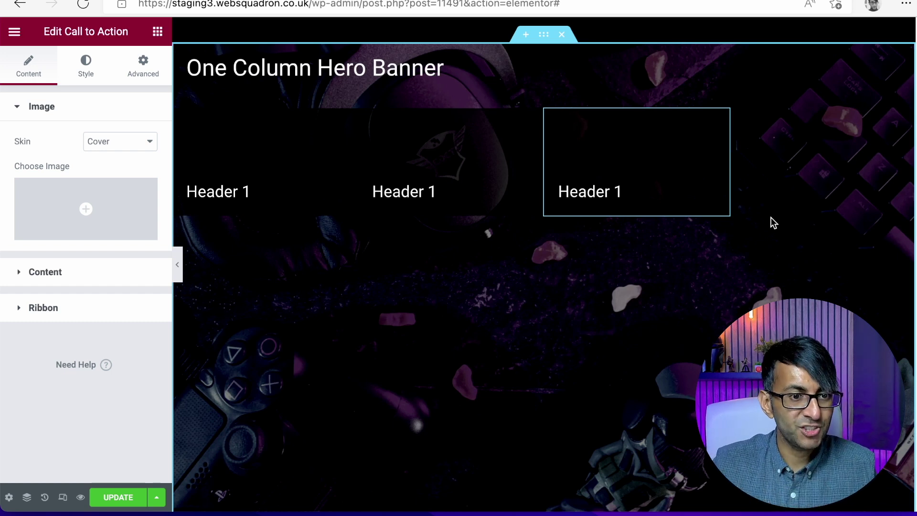
mouse_move(635, 162)
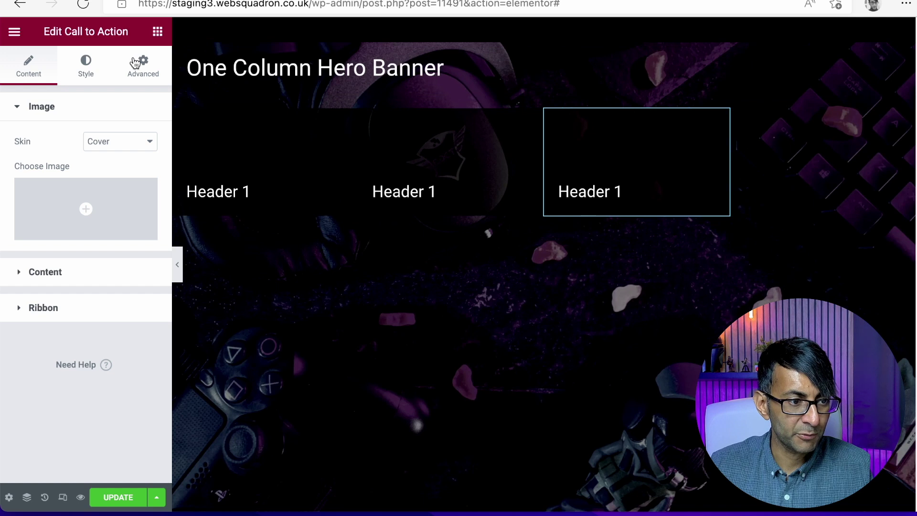
left_click(136, 63)
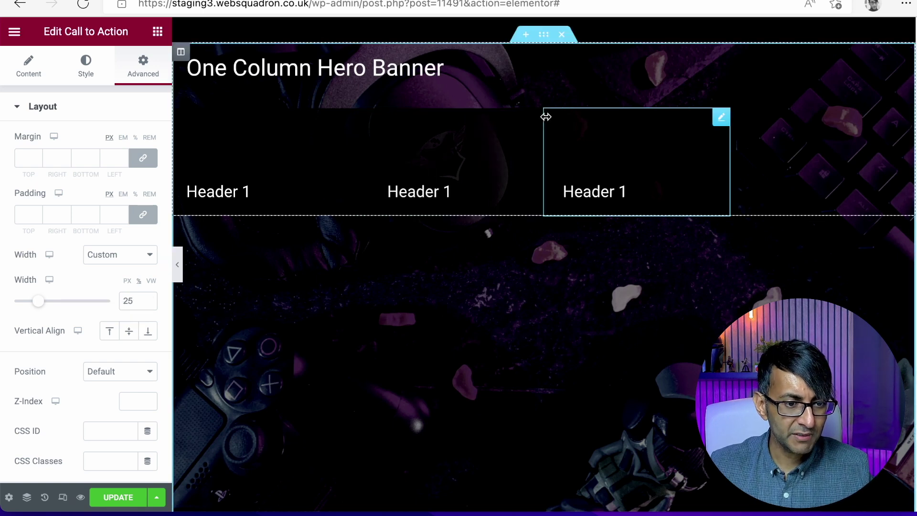
Step: Retitle the middle tile from Header 1 to Header 2
left_click(527, 123)
left_click(45, 272)
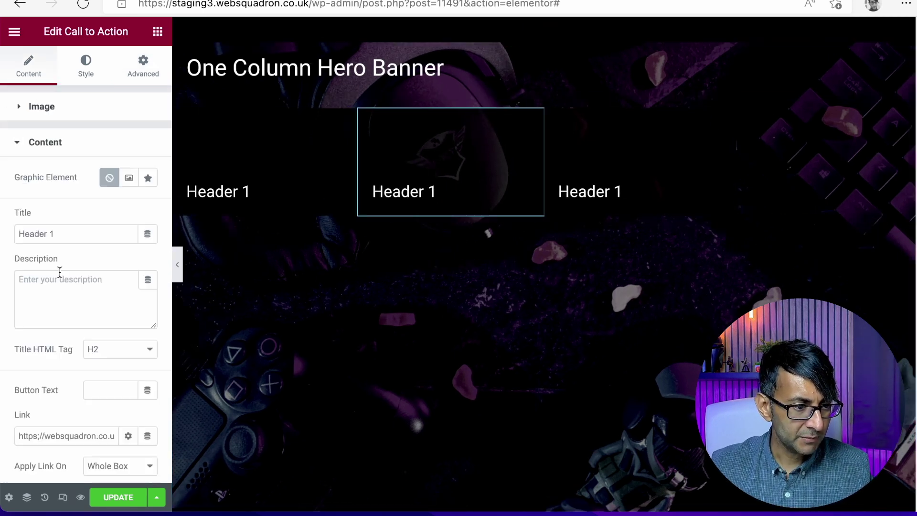
left_click(80, 236)
key("BackSpace")
type("2")
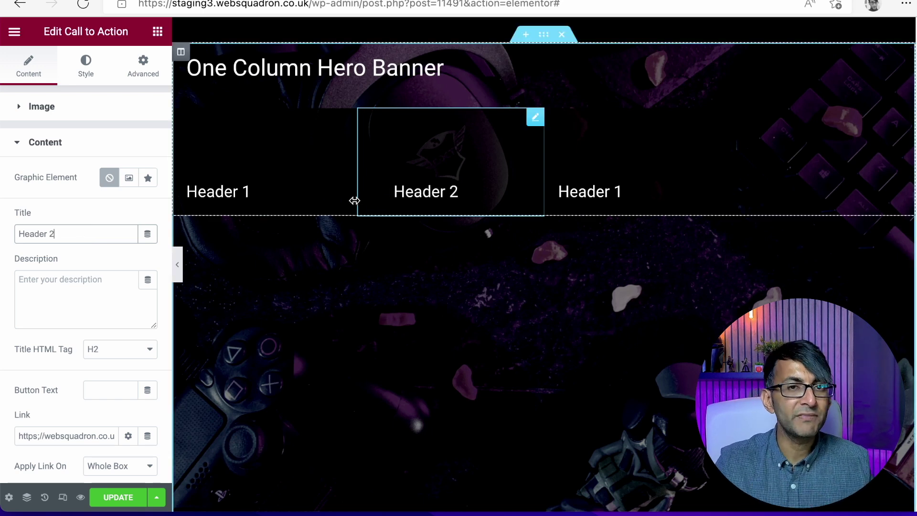
Step: Give the middle tile the group-of-gamers photo from the Media Library as its image
left_click(68, 109)
left_click(71, 197)
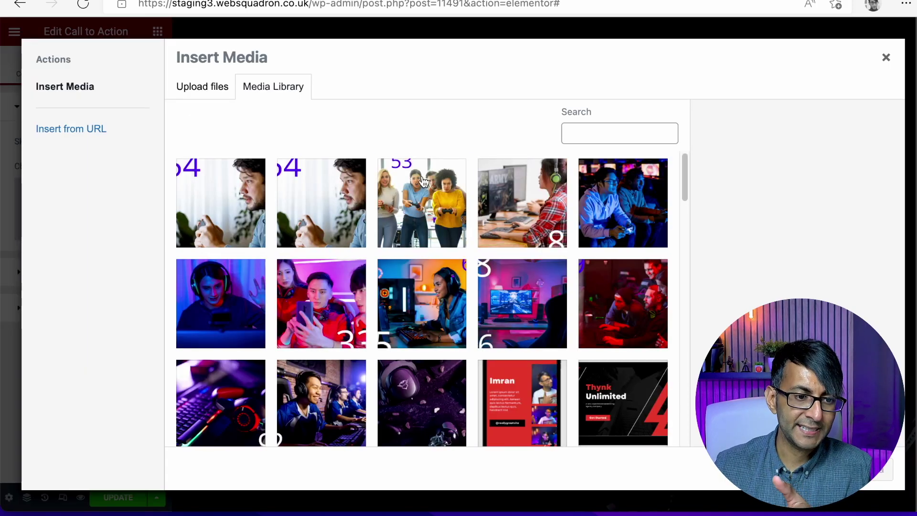
left_click(423, 183)
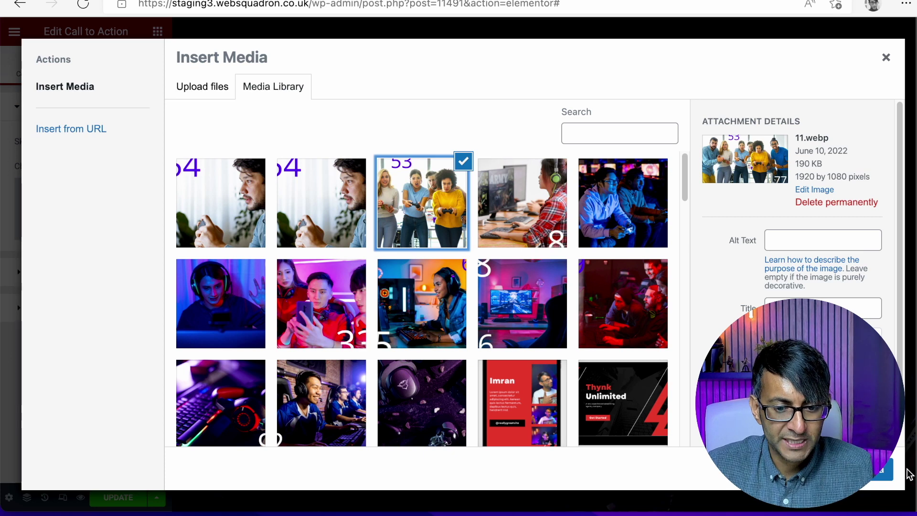
left_click(874, 482)
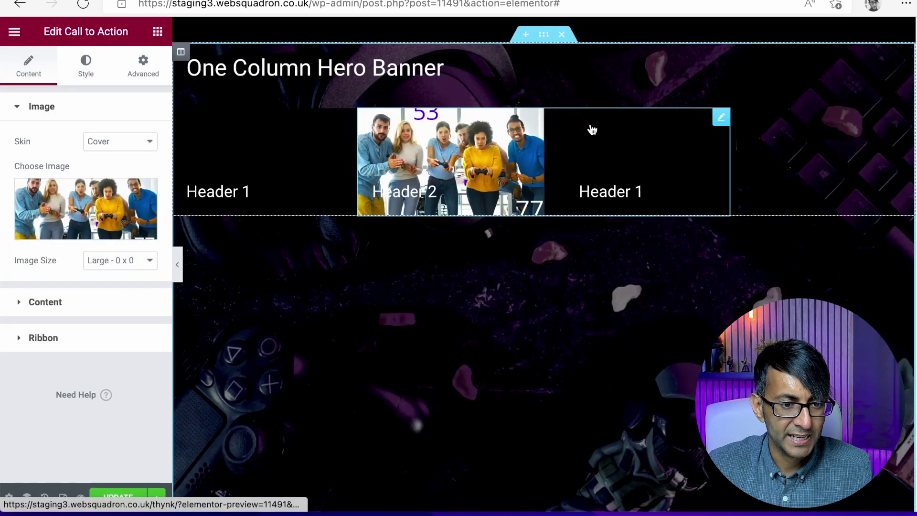
left_click(284, 306)
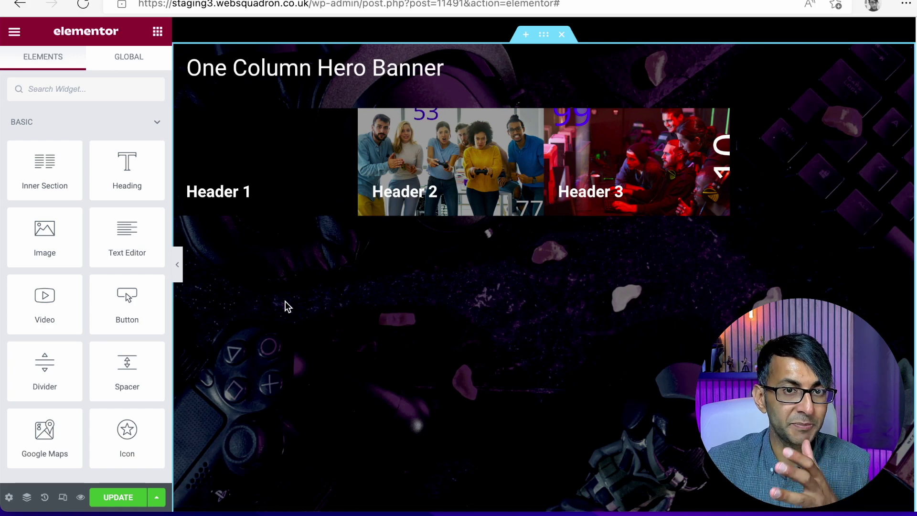
Step: Set the banner column's Horizontal Align to End so the tiles hug the right edge
left_click(182, 55)
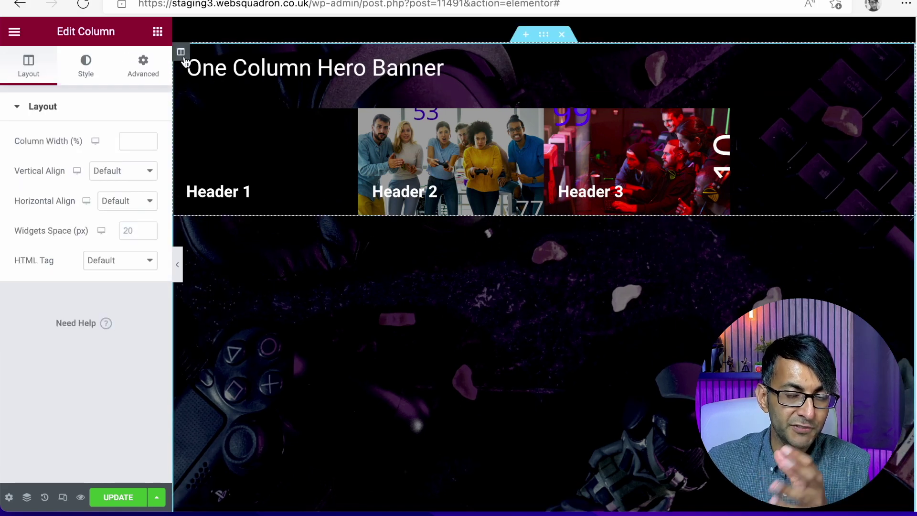
left_click(120, 203)
left_click(143, 244)
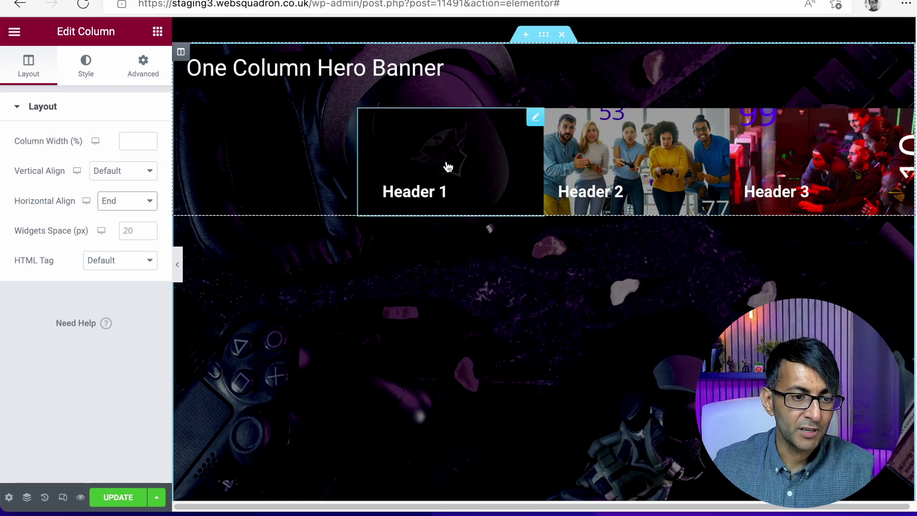
mouse_move(450, 161)
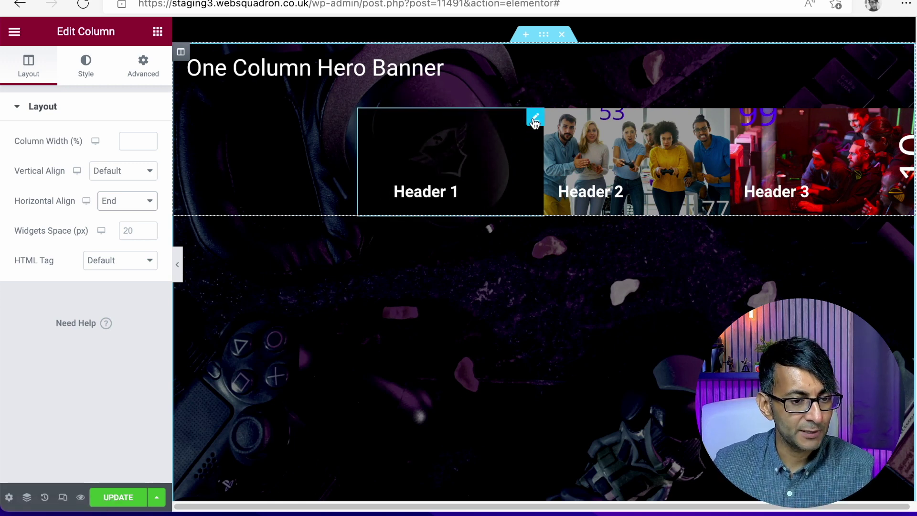
left_click(533, 120)
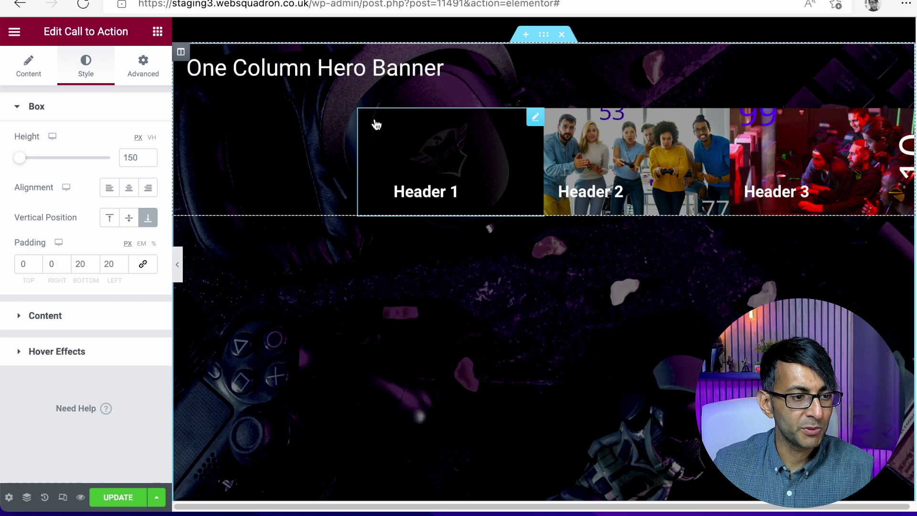
left_click(152, 79)
left_click_drag(133, 302, 120, 302)
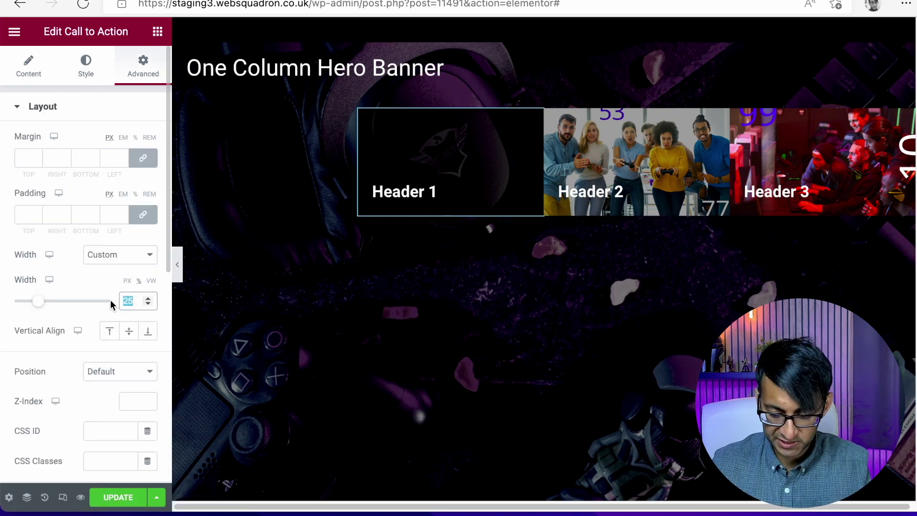
type("50")
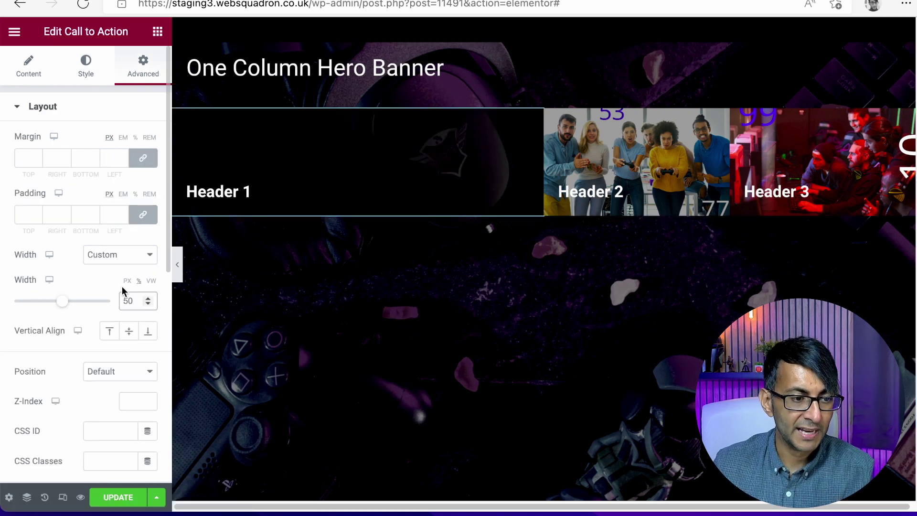
left_click(143, 158)
left_click(142, 215)
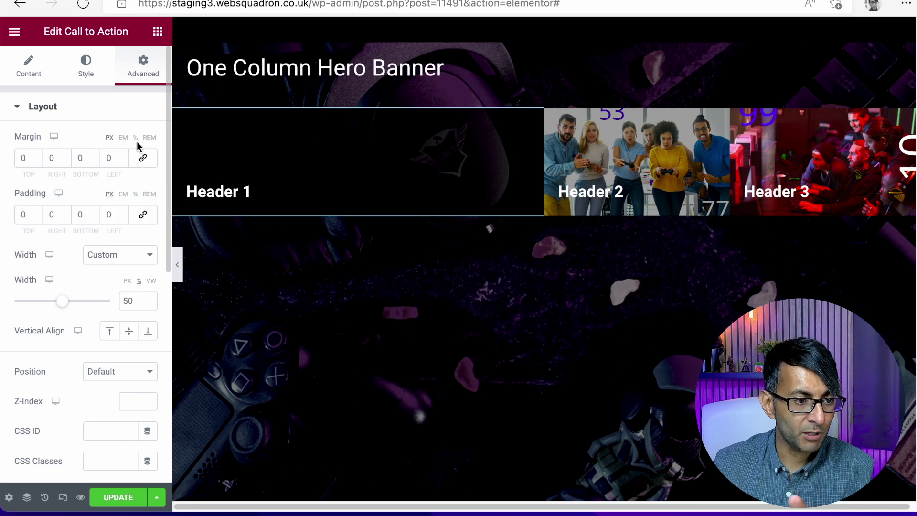
left_click(111, 159)
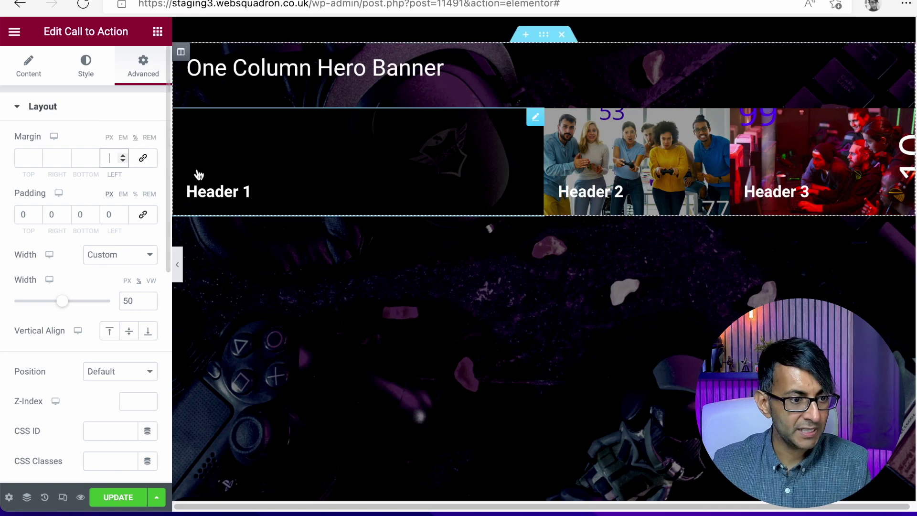
type("50")
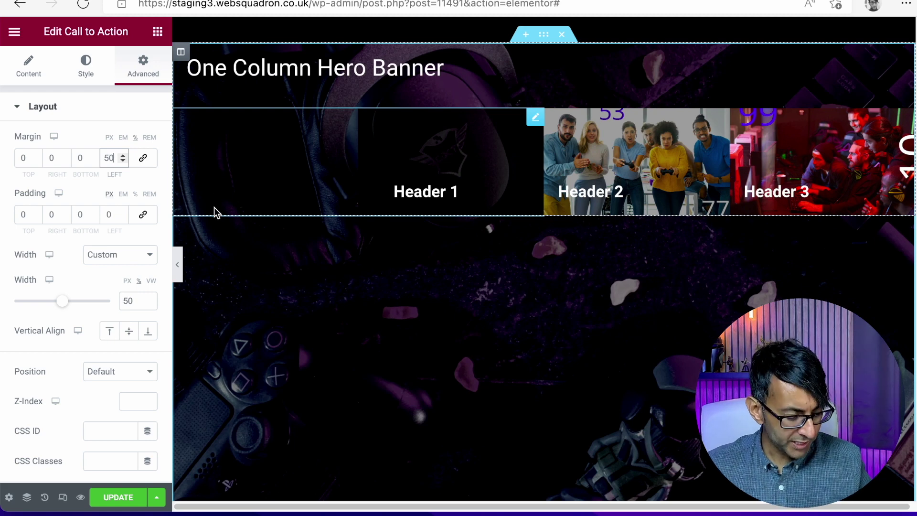
key("BackSpace")
key("BackSpace")
key("Tab")
type("5")
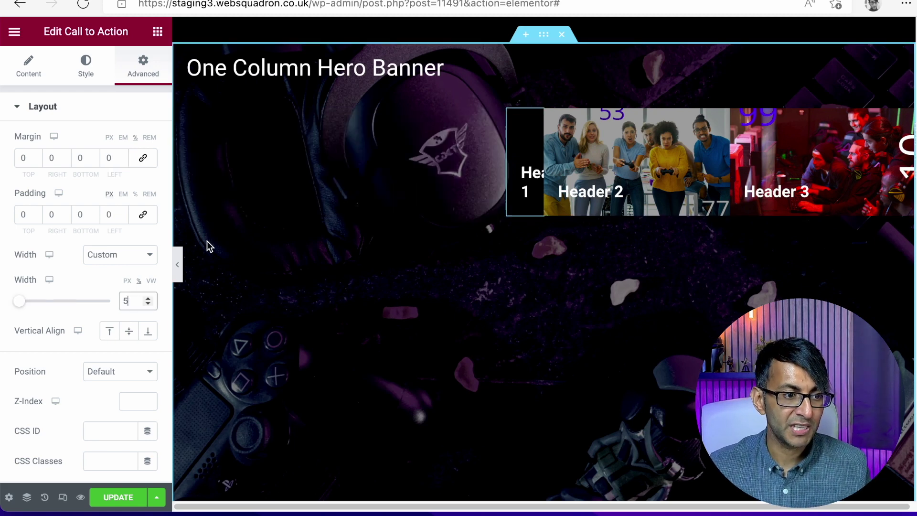
key("BackSpace")
type("25")
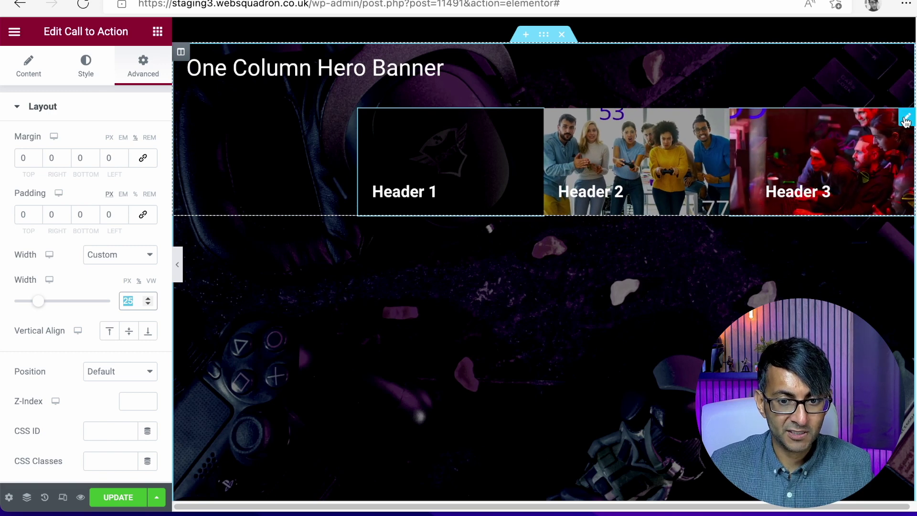
Step: Duplicate Header 3 into a fourth tile, then give Header 1 width 50 and left margin 50
right_click(902, 122)
left_click(874, 152)
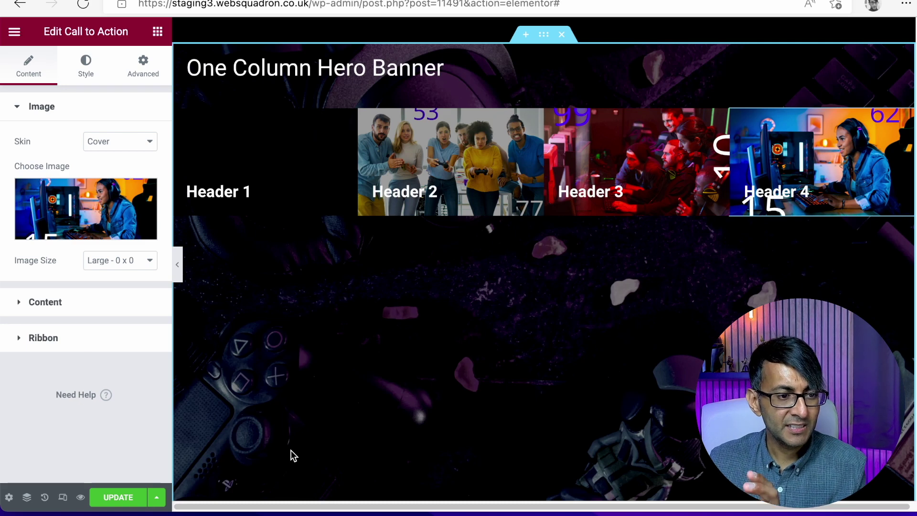
mouse_move(265, 161)
left_click(349, 120)
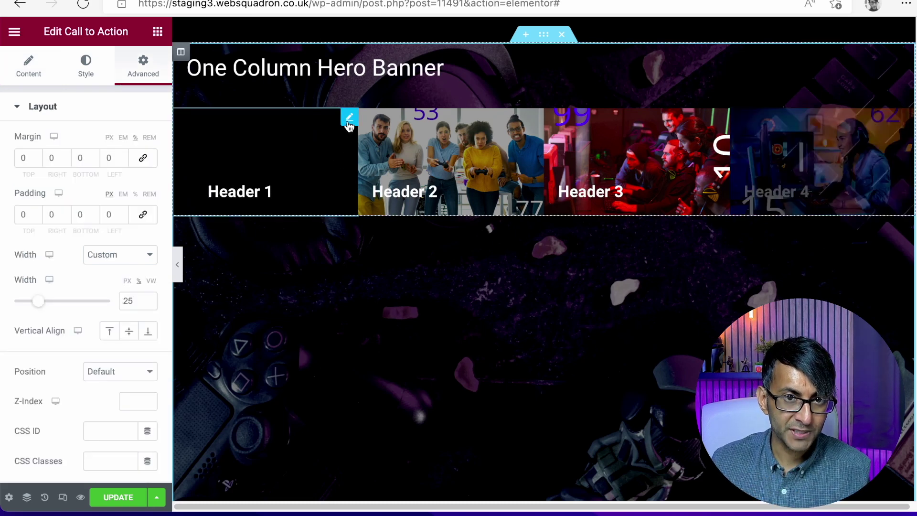
left_click_drag(136, 303, 102, 302)
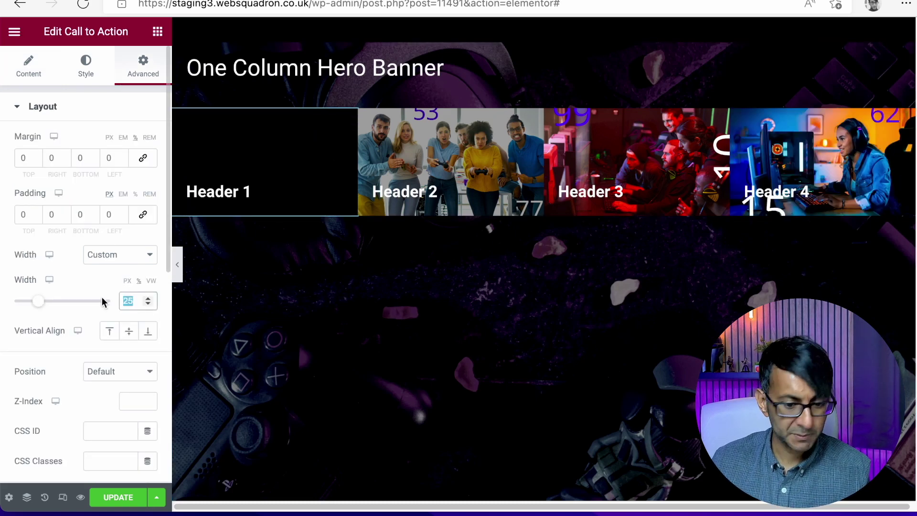
type("50")
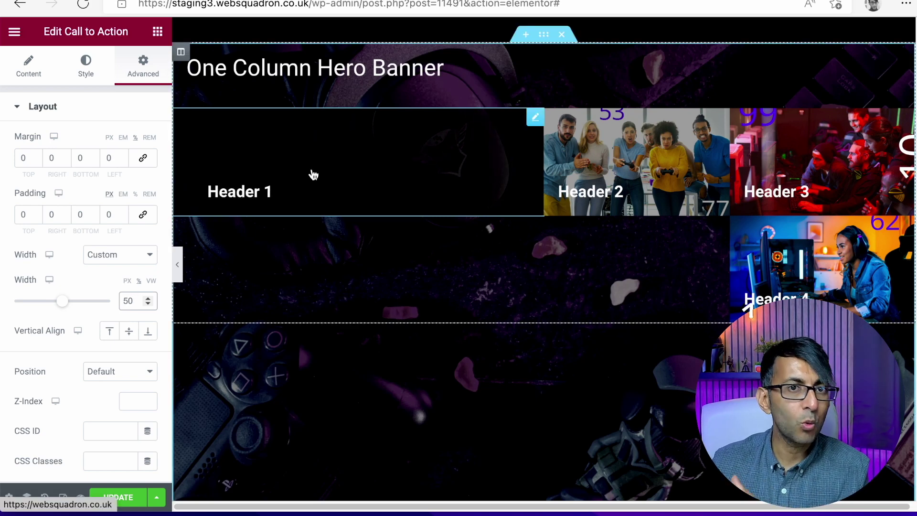
left_click(111, 156)
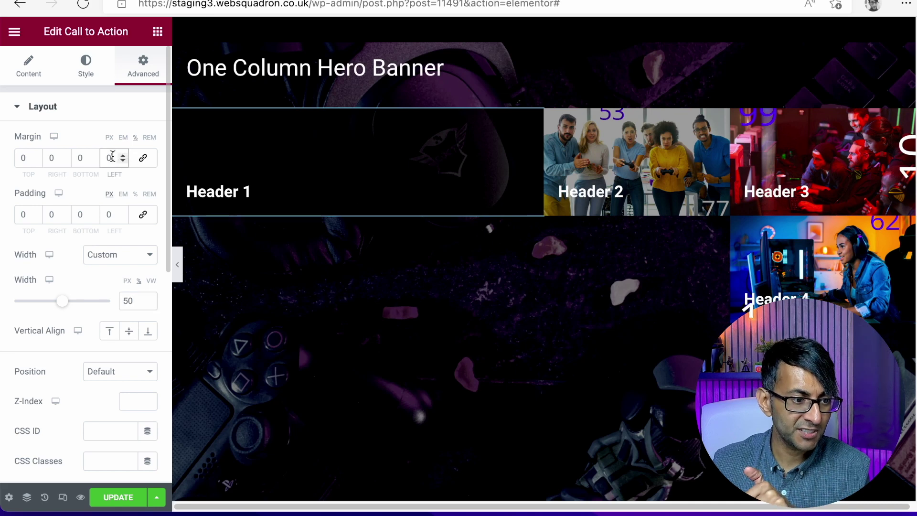
type("50")
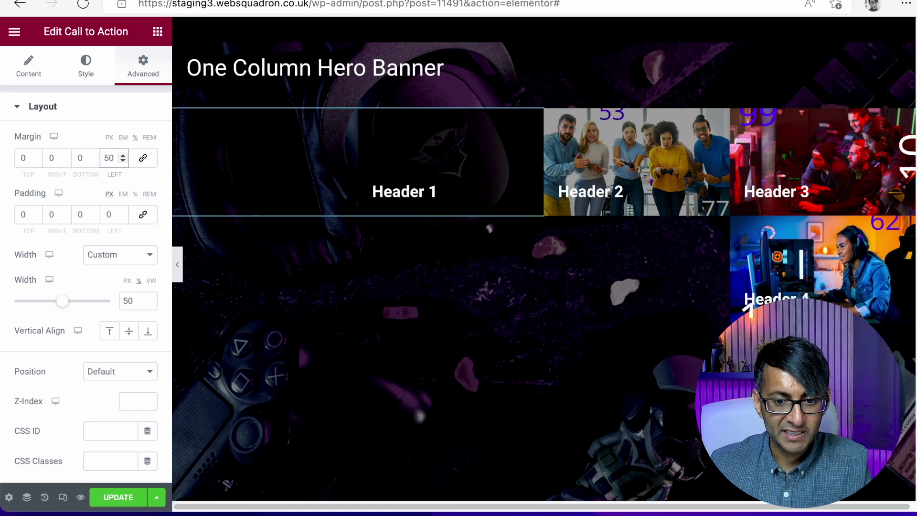
Step: Duplicate Header 4 twice to add Header 5 and Header 6 tiles
right_click(901, 227)
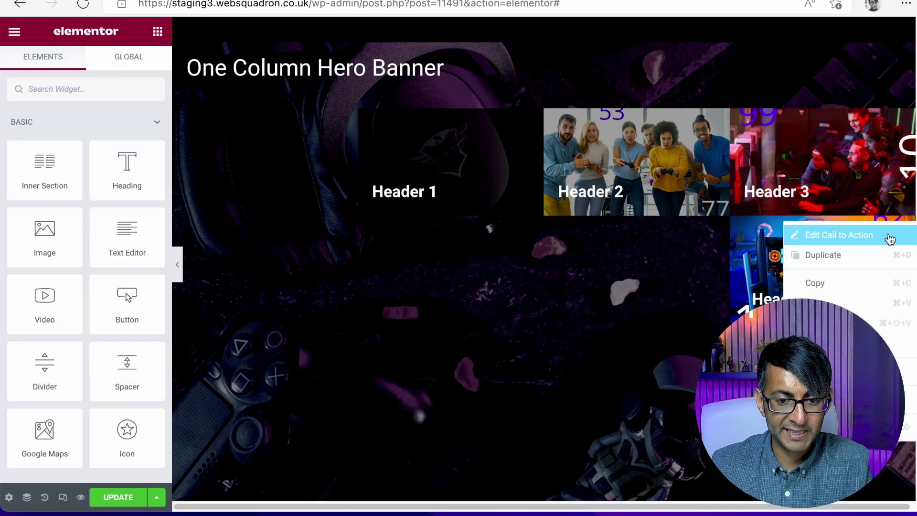
left_click(859, 254)
right_click(899, 229)
left_click(897, 255)
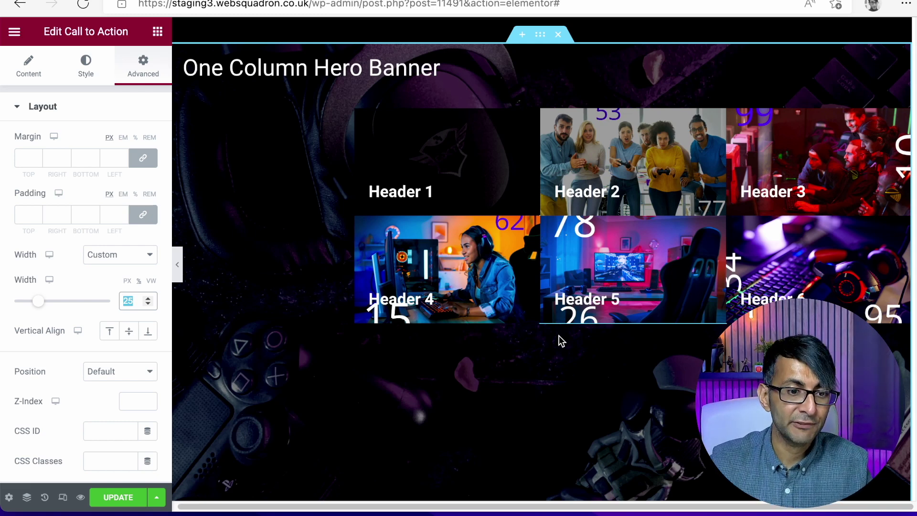
Step: Set Header 4 to a custom width of 50 and unlink its margin sides
left_click(483, 262)
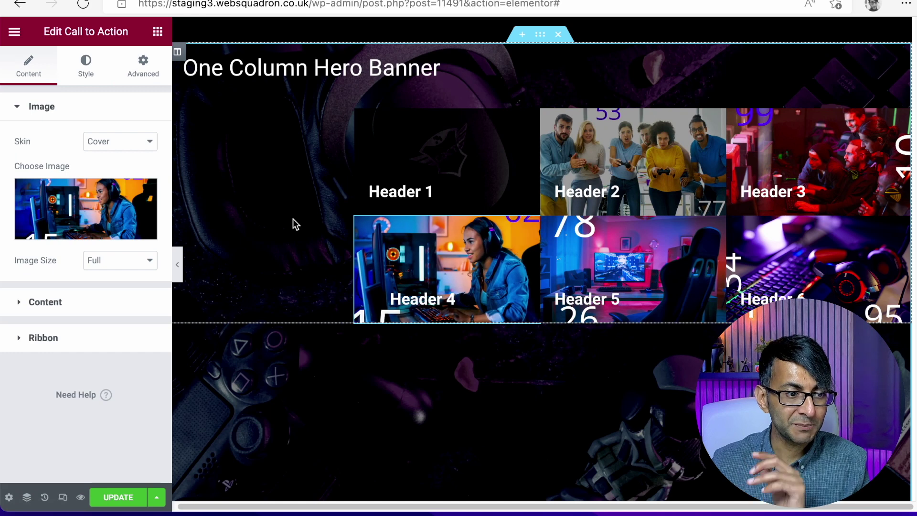
left_click(138, 63)
left_click_drag(144, 301, 108, 303)
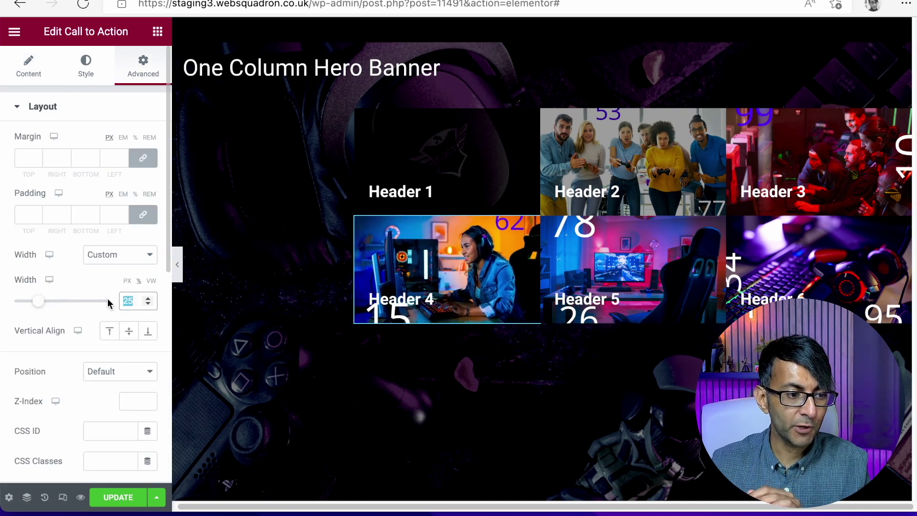
type("50")
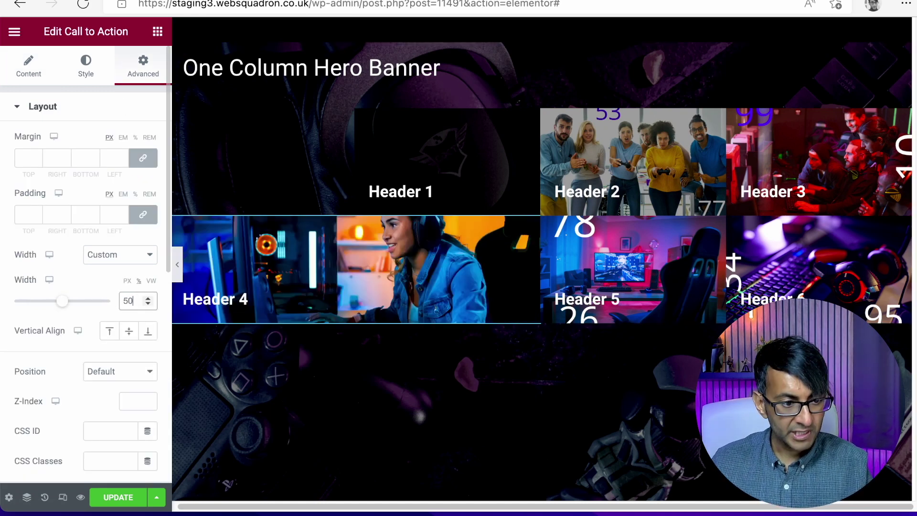
left_click(142, 157)
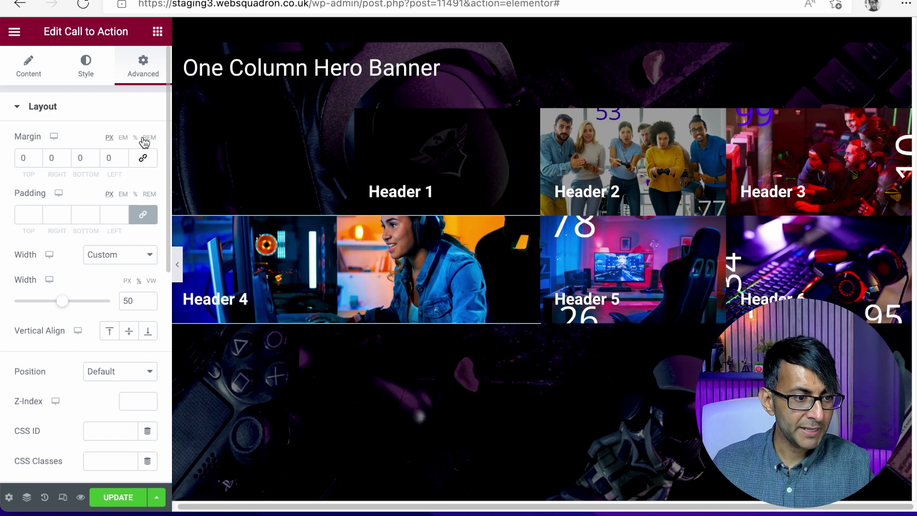
Step: Set Header 4's left margin to 50 and Header 5's custom width to 50
left_click(115, 156)
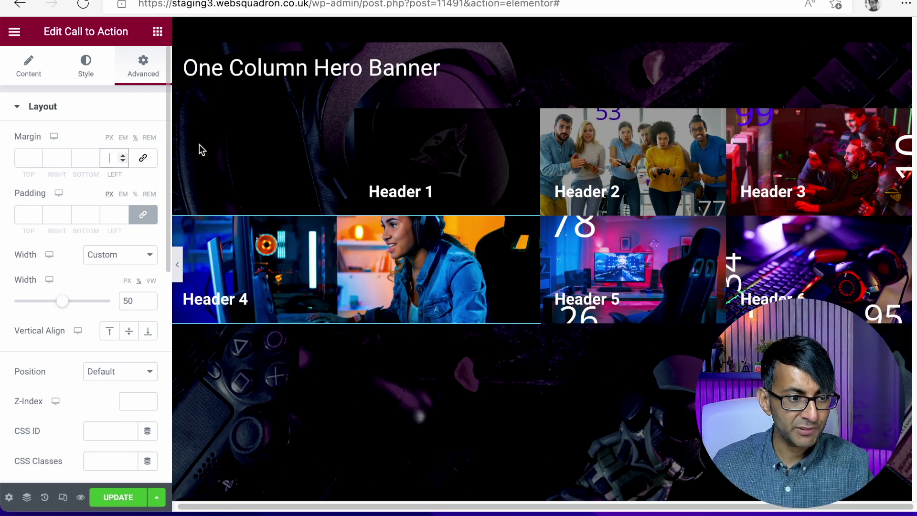
type("50")
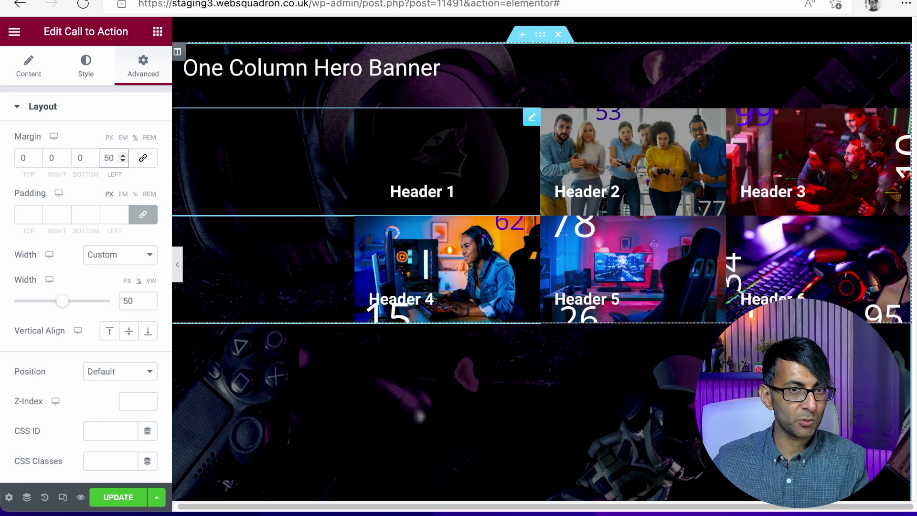
mouse_move(633, 270)
left_click(715, 224)
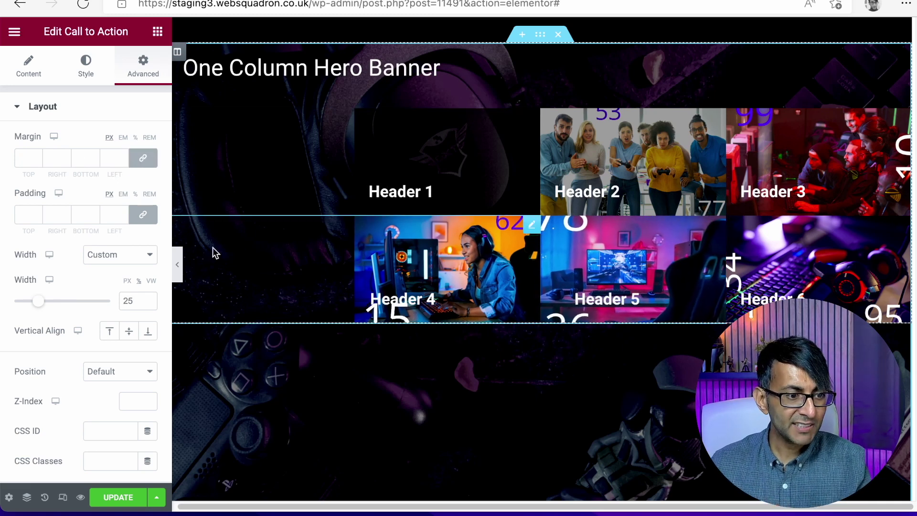
left_click_drag(133, 300, 101, 298)
type("50")
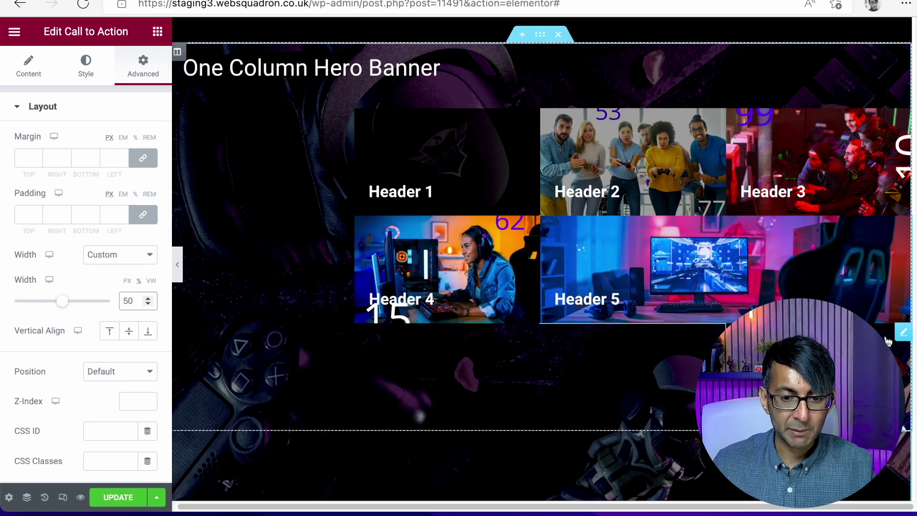
Step: Select Header 6 and its width value, ready to resize it onto the third row
left_click(902, 335)
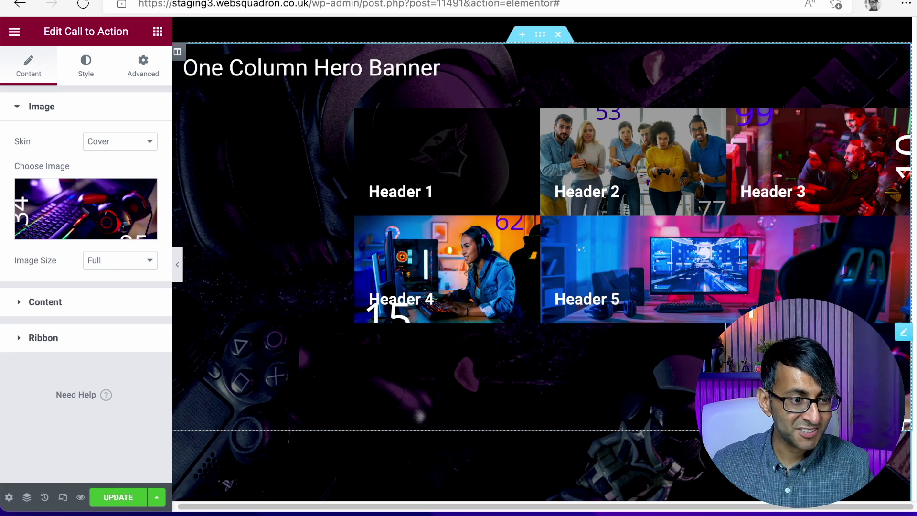
left_click(143, 68)
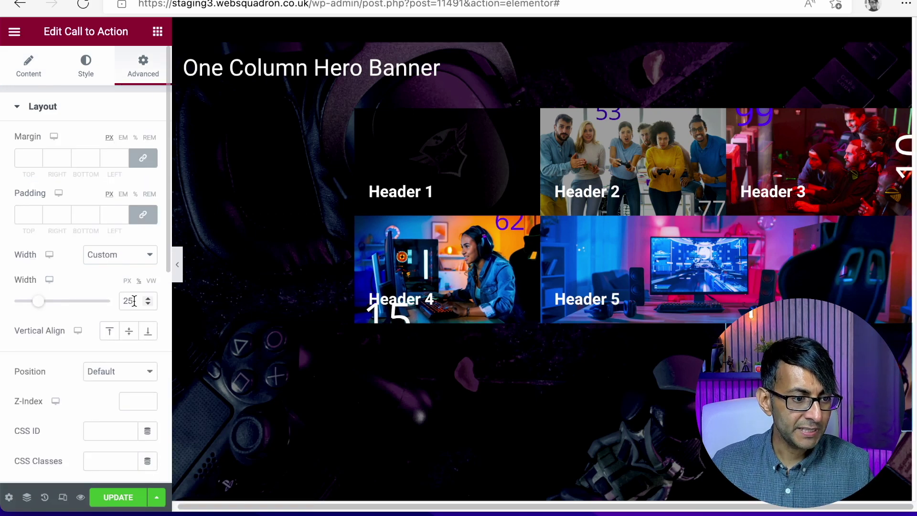
left_click_drag(133, 301, 106, 303)
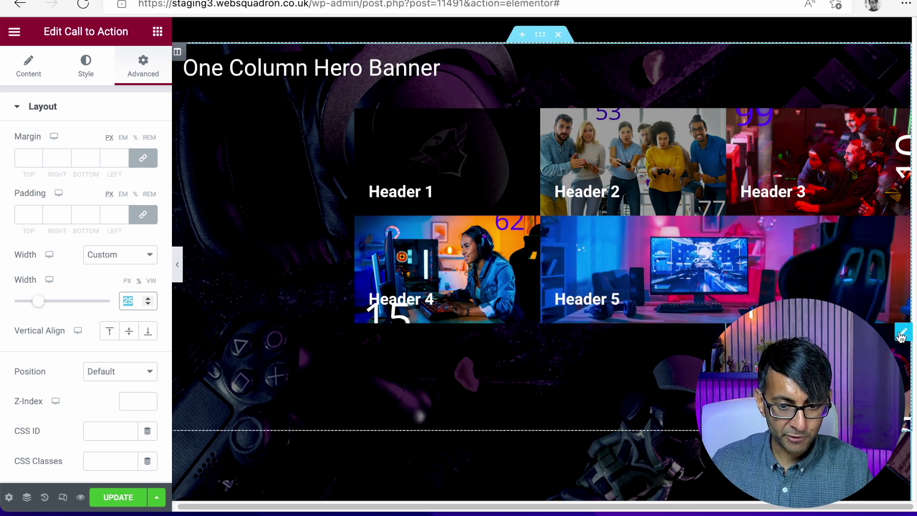
right_click(899, 330)
Step: Set the Header 6 tile's custom width to 75
left_click(898, 325)
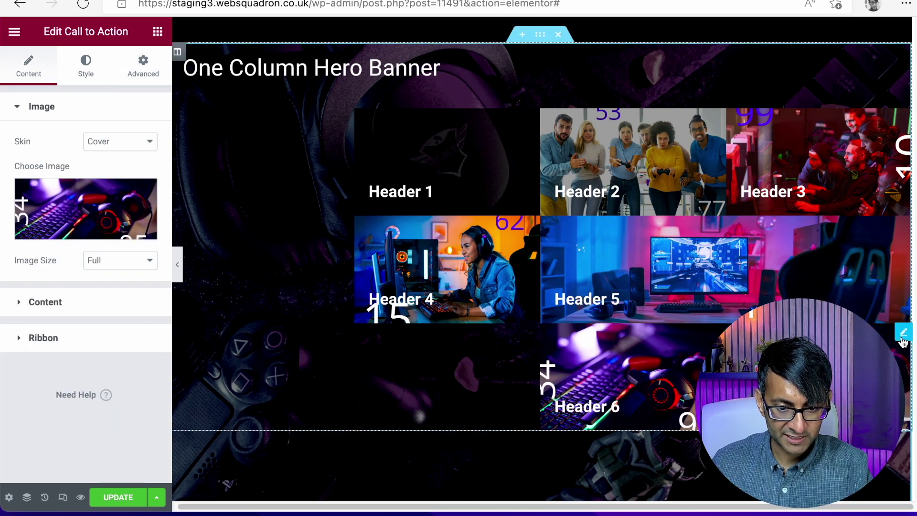
left_click(86, 68)
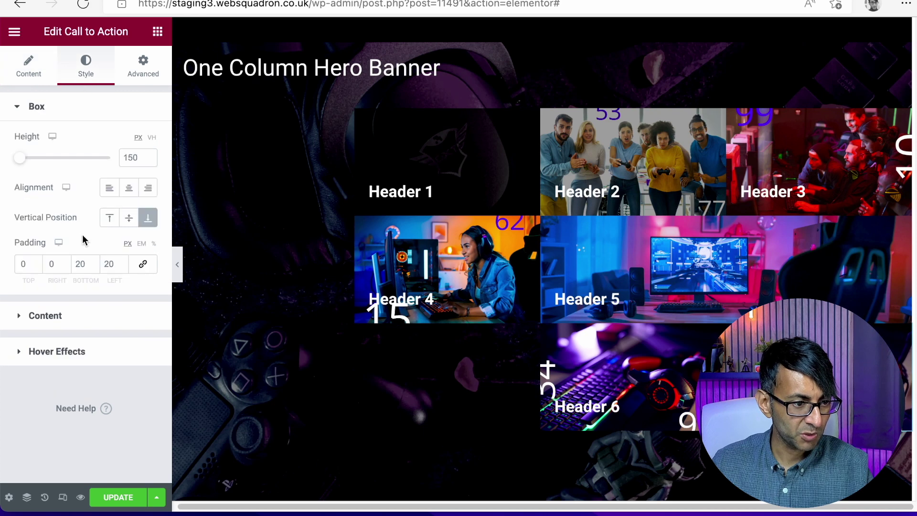
left_click(55, 315)
left_click(710, 341)
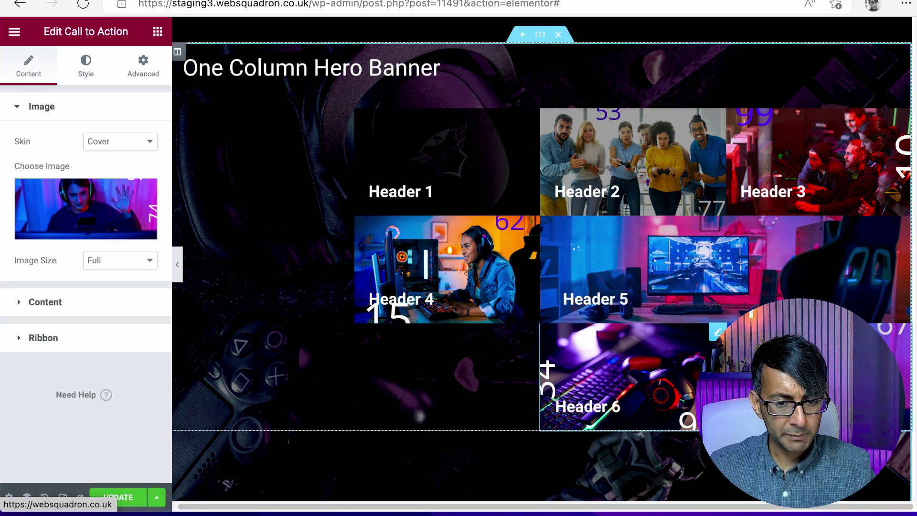
left_click(710, 341)
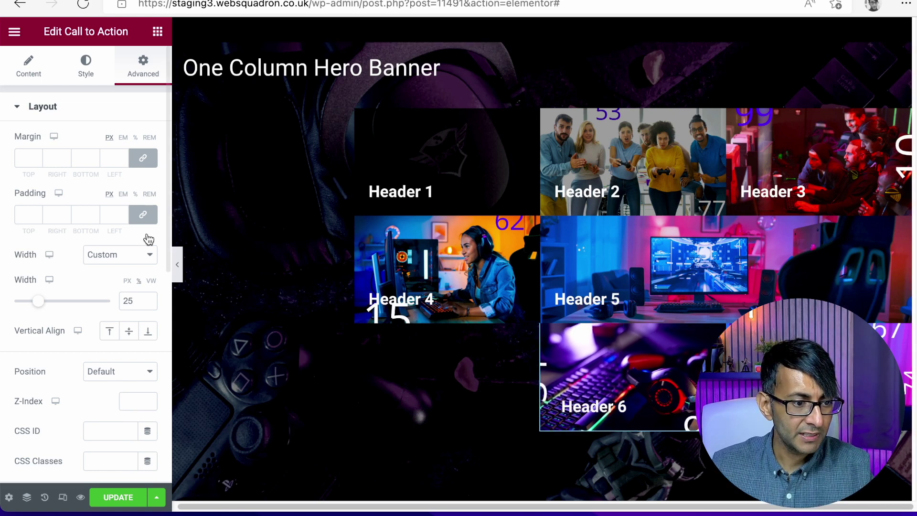
double_click(136, 301)
type("50")
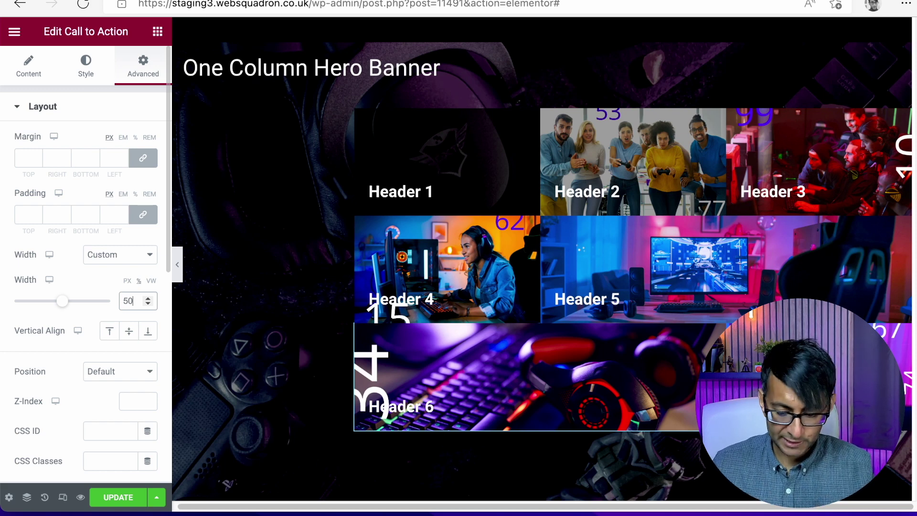
key("BackSpace")
key("BackSpace")
type("75")
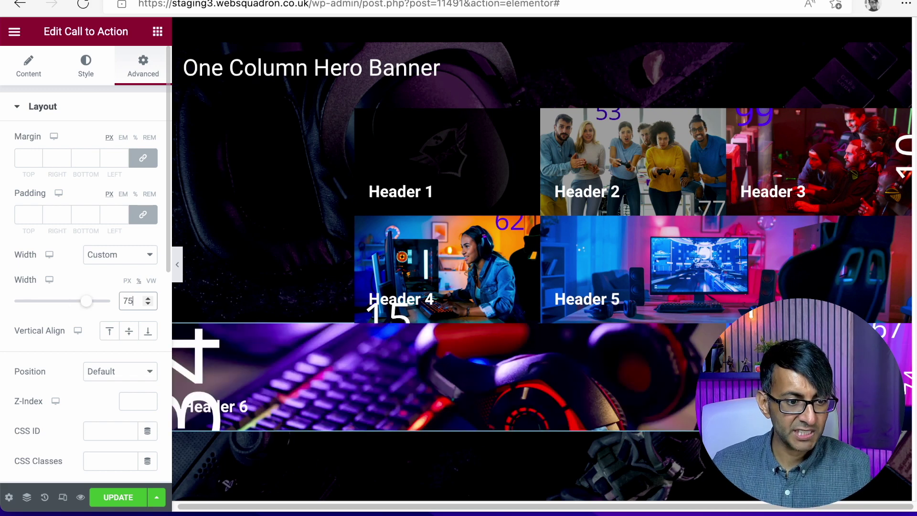
Step: Unlink Header 6's margins, switch them to % and give it a 33.3% left margin
left_click(143, 158)
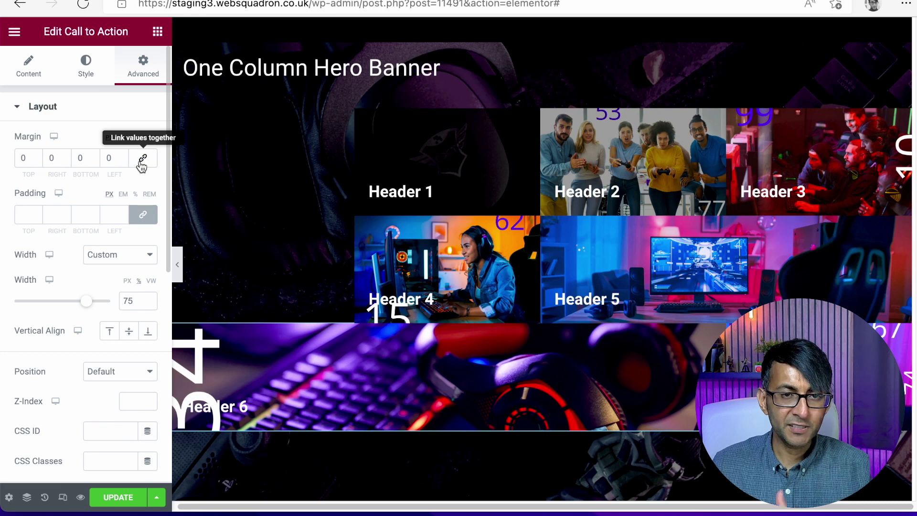
left_click(143, 214)
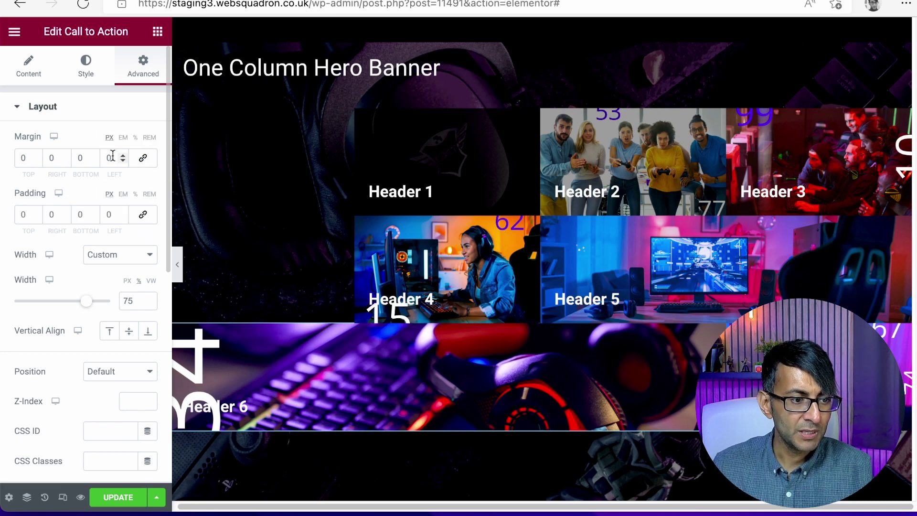
type("33")
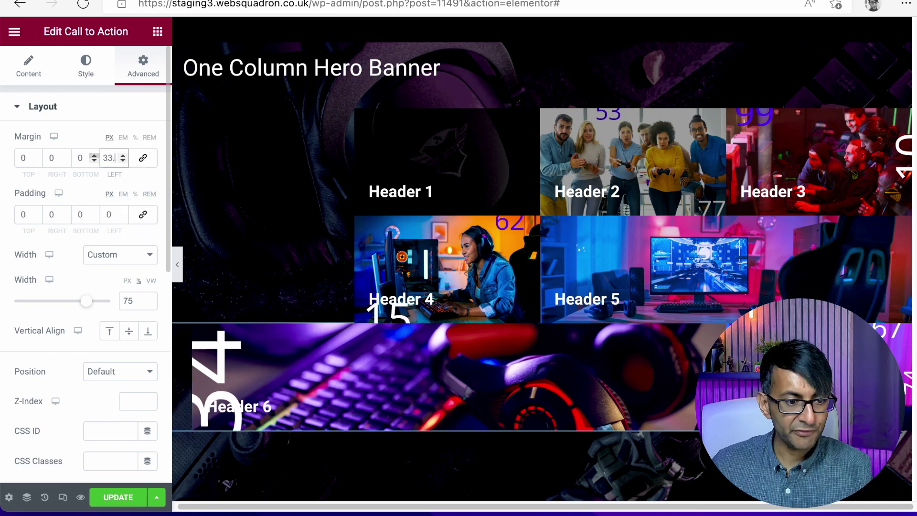
type(".3")
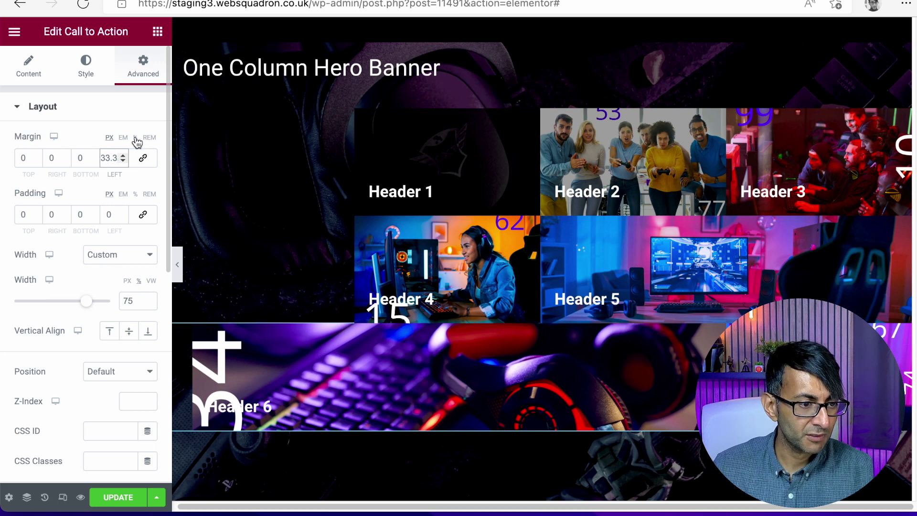
left_click(135, 137)
type("33.3")
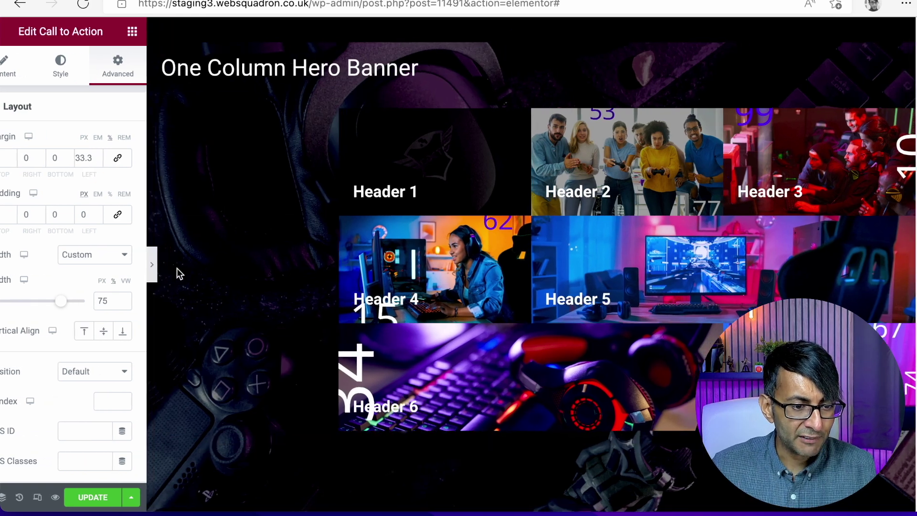
left_click(151, 263)
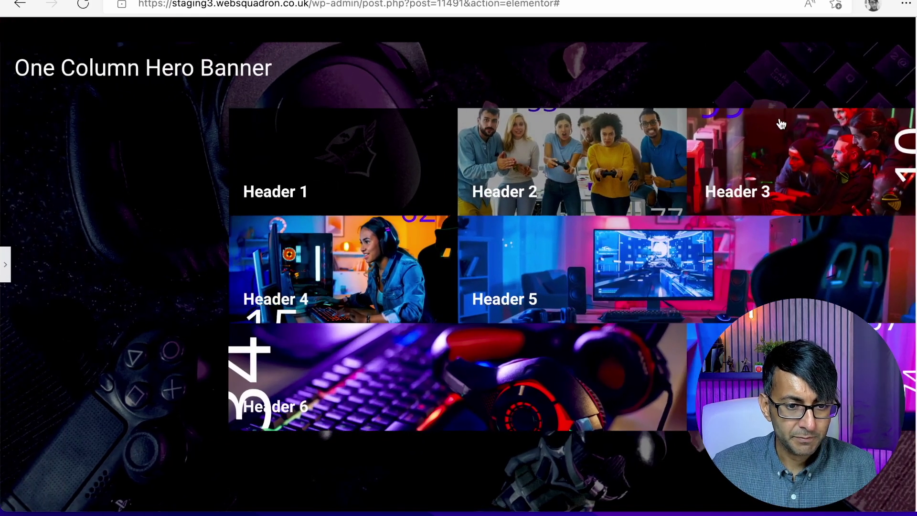
scroll(531, 326, "down", 1)
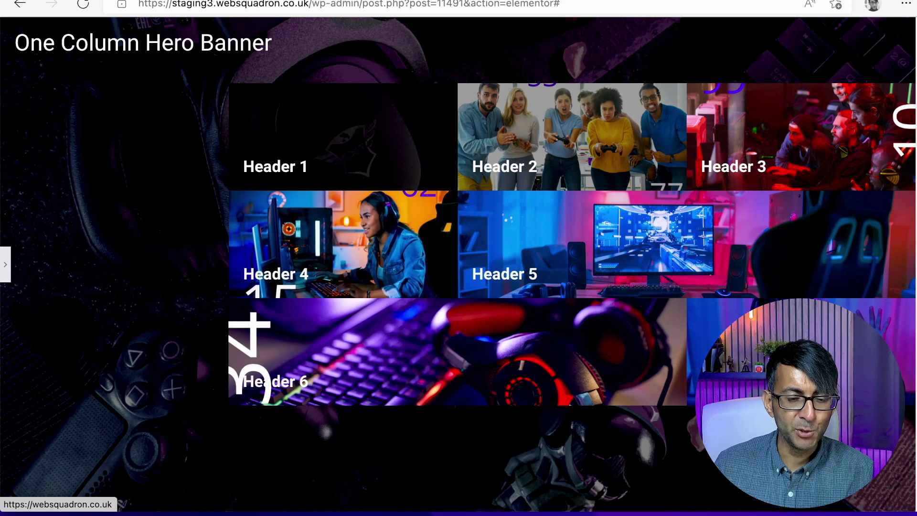
left_click(5, 264)
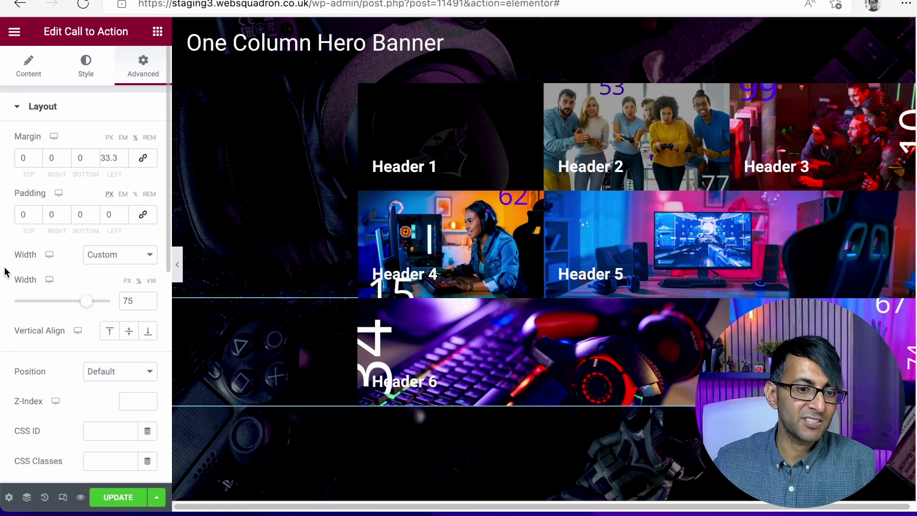
mouse_move(315, 43)
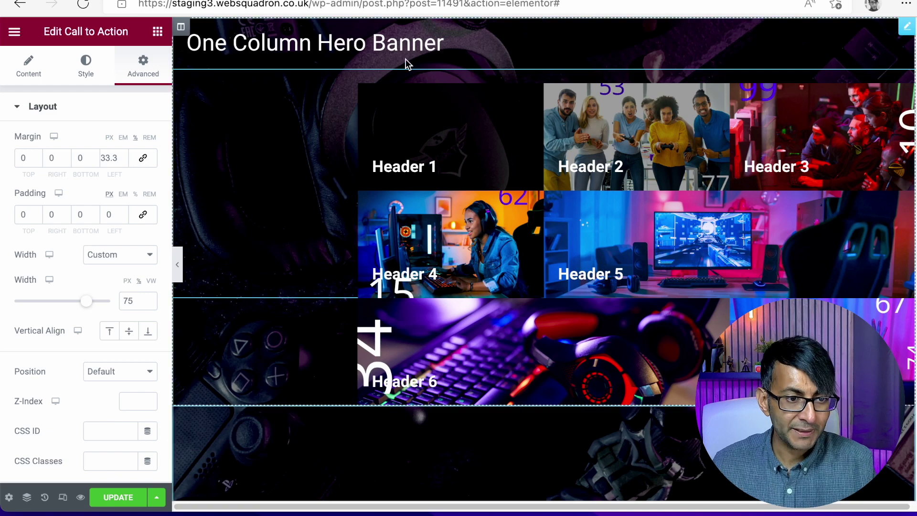
Step: Duplicate the hero banner heading and move the copy below the tile grid
right_click(403, 50)
left_click(434, 84)
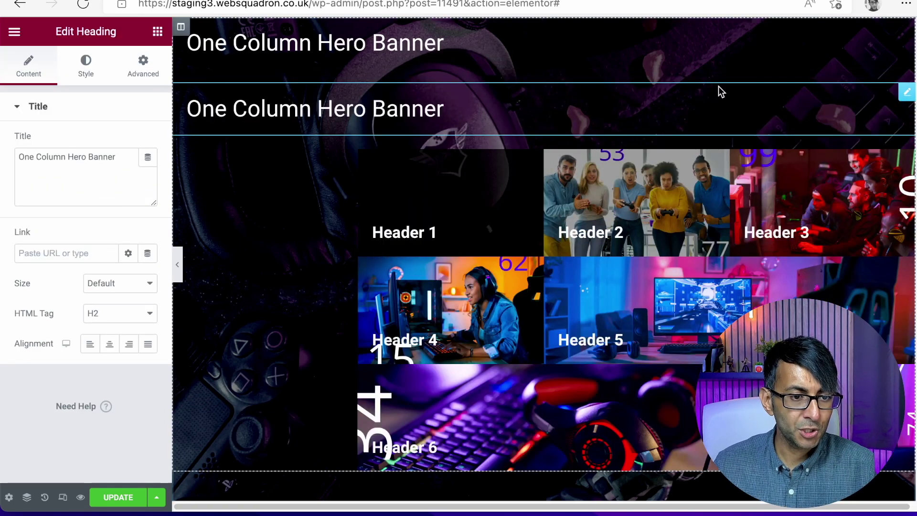
left_click(903, 93)
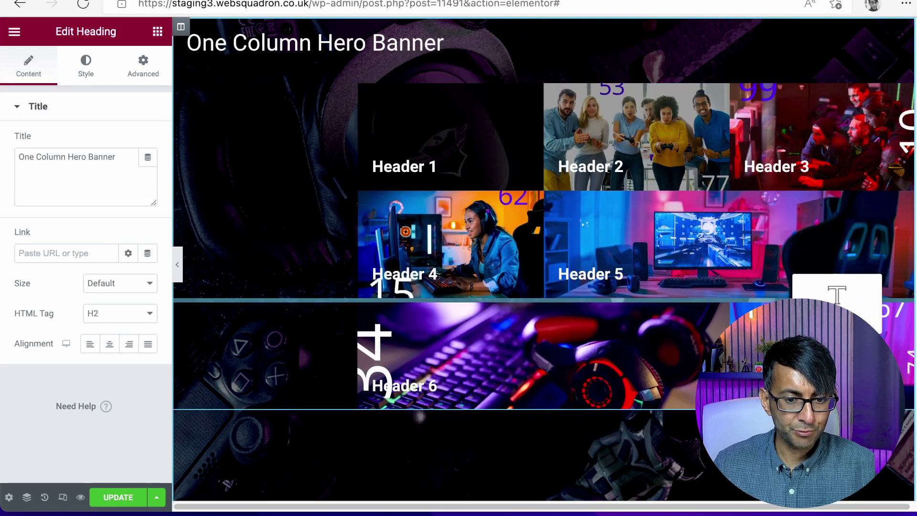
left_click_drag(645, 416, 645, 484)
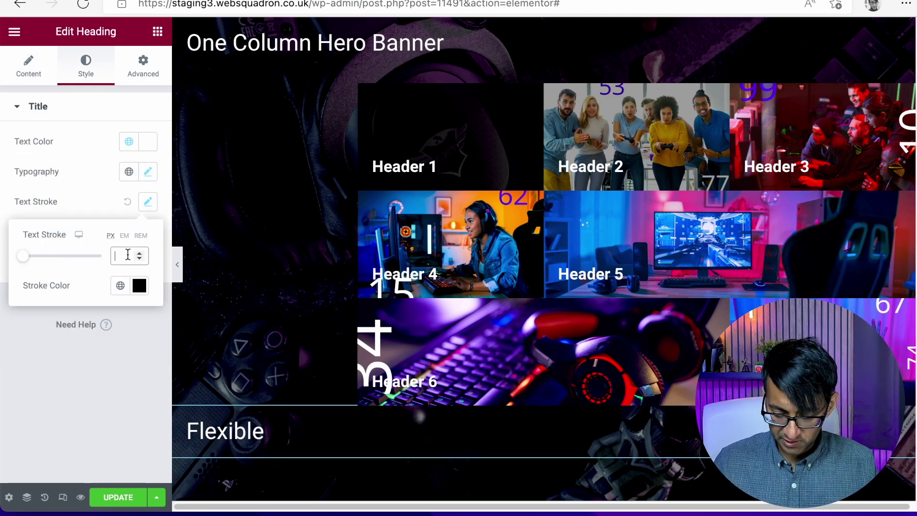
type("3")
Step: Give the heading a width-3 purple global-colour text stroke and a fully transparent fill
left_click(139, 286)
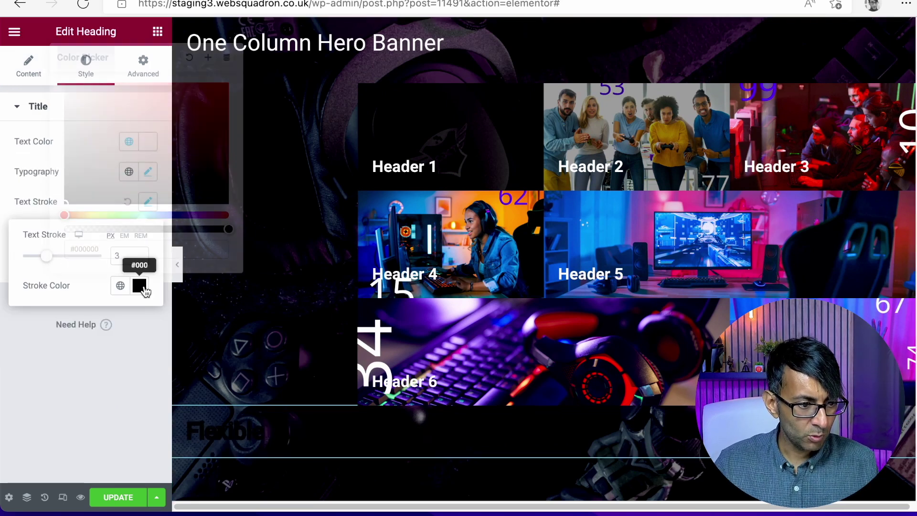
left_click(121, 285)
scroll(204, 124, "down", 1)
left_click_drag(204, 124, 202, 198)
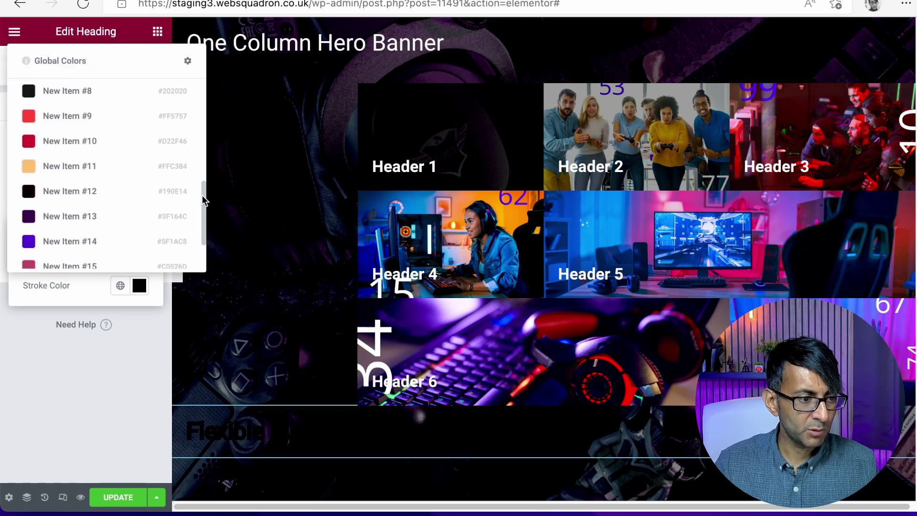
left_click(109, 222)
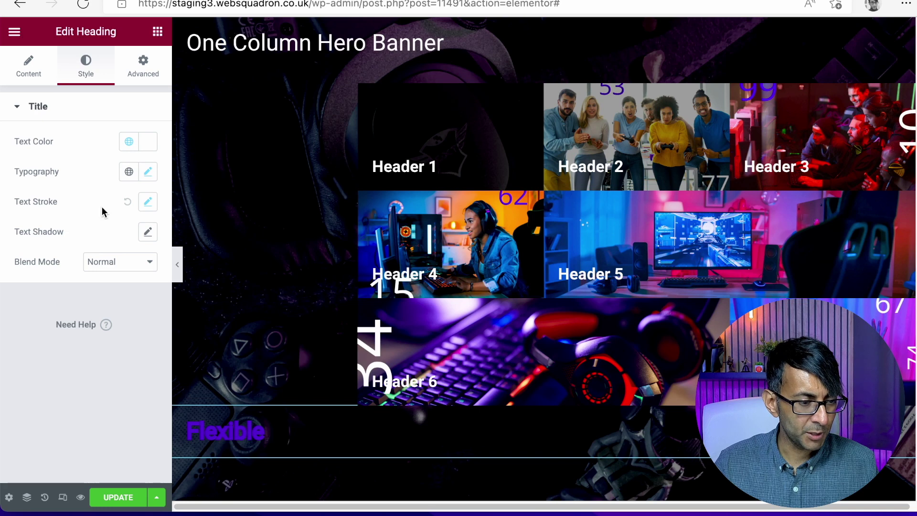
left_click(146, 204)
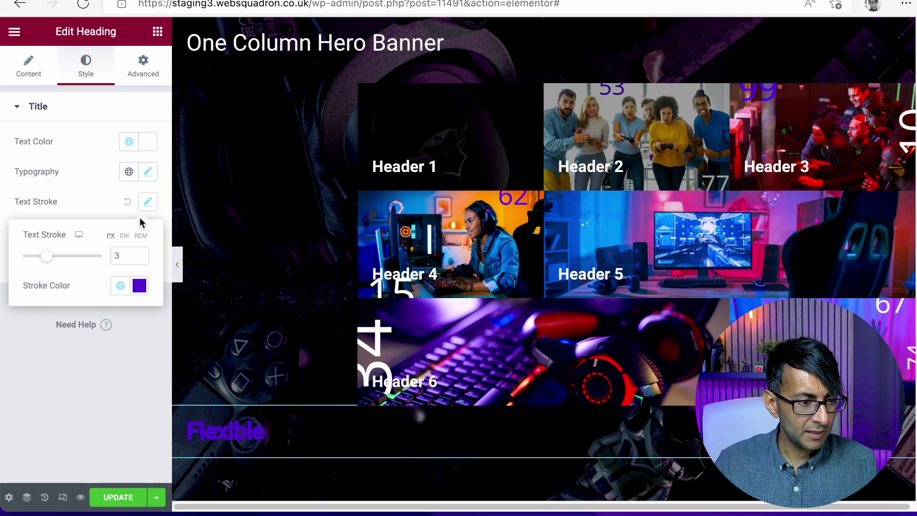
left_click(148, 142)
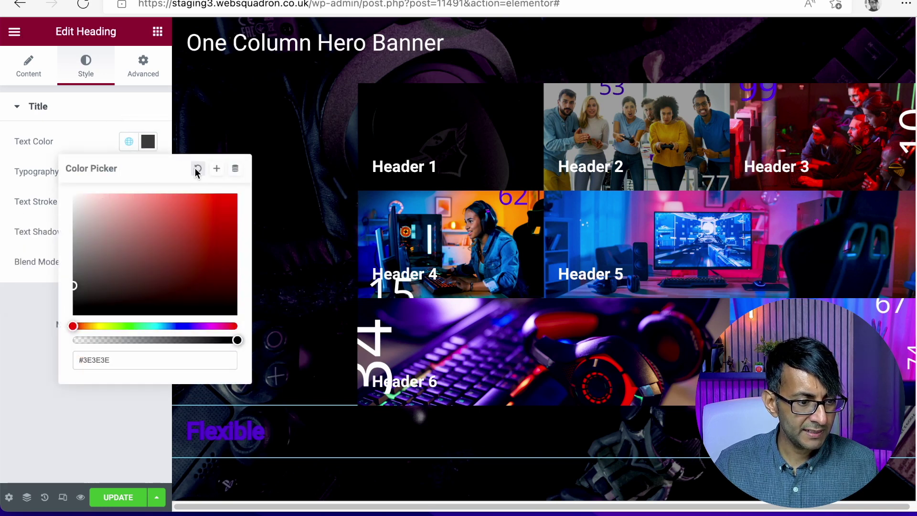
left_click(129, 142)
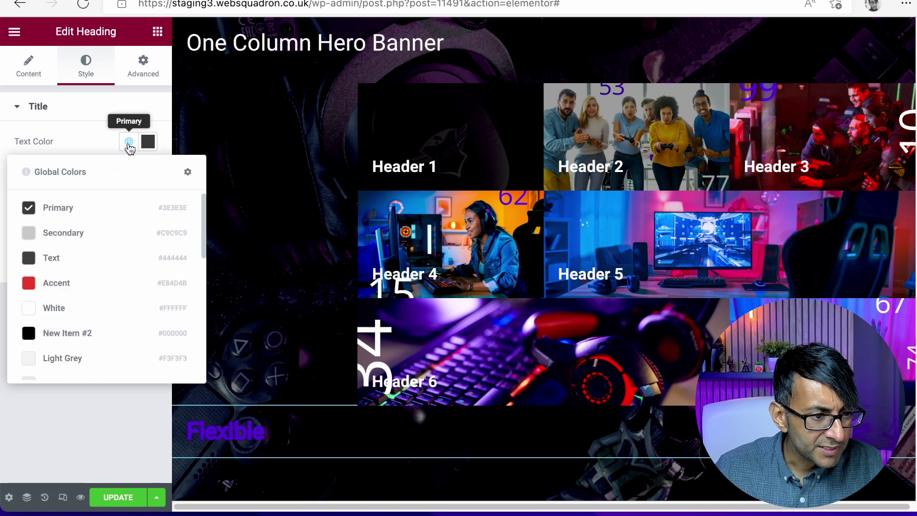
left_click(148, 142)
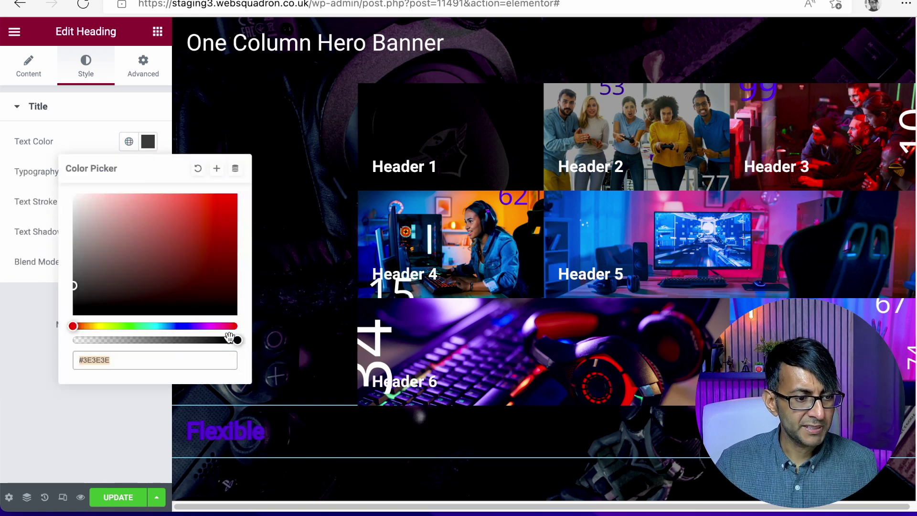
left_click_drag(229, 337, 22, 334)
Step: Set the Flexible text to size 6.2, weight 900, letter spacing 2.2, and preview the page
left_click(147, 171)
left_click_drag(24, 284, 71, 285)
left_click(115, 314)
left_click(116, 388)
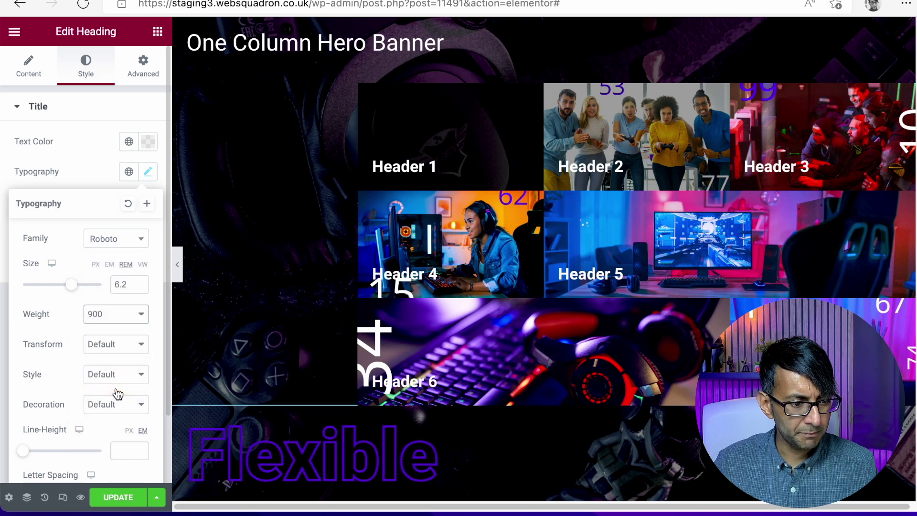
scroll(43, 458, "down", 2)
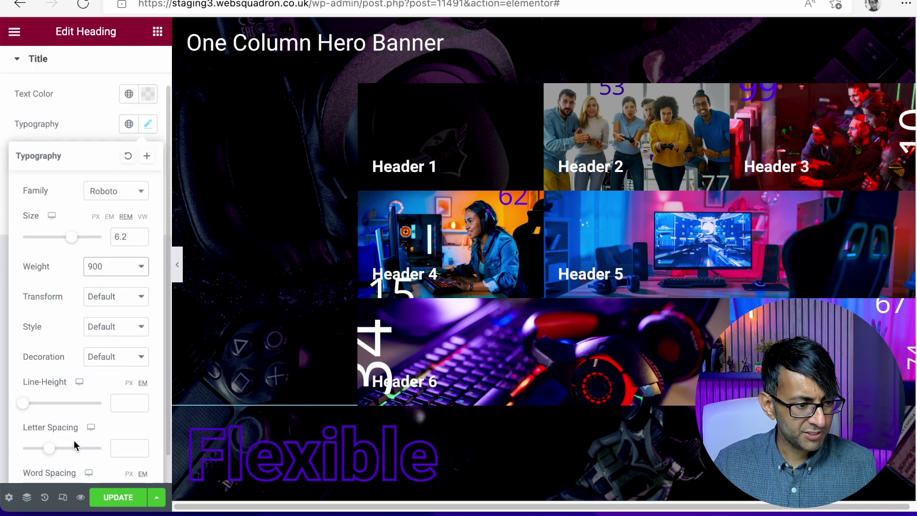
left_click_drag(51, 420, 67, 420)
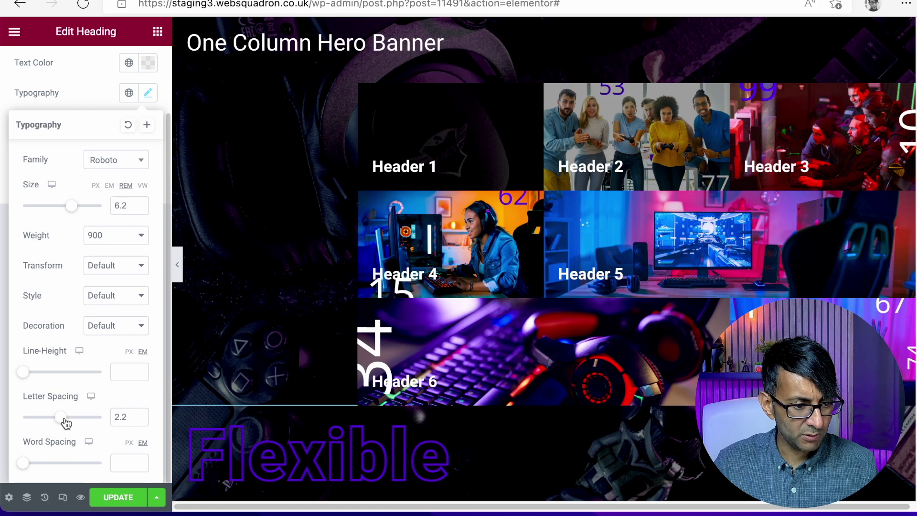
left_click(177, 264)
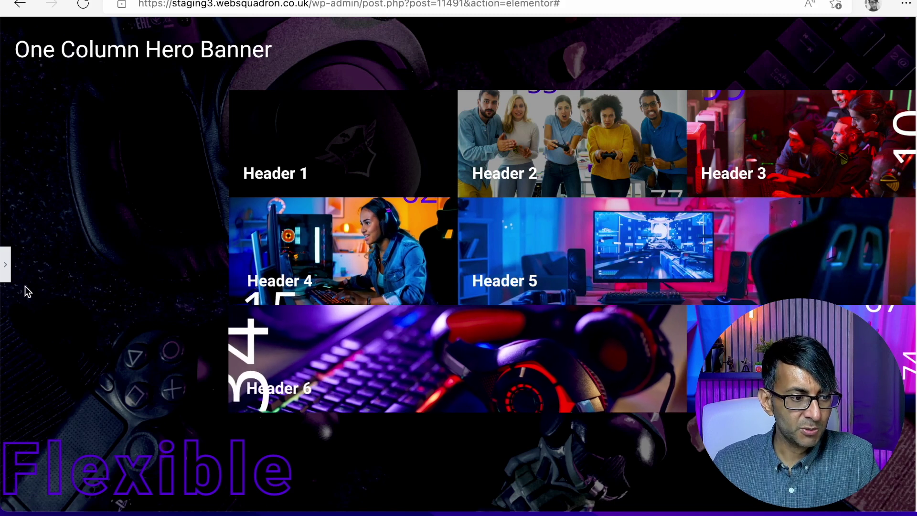
scroll(419, 314, "up", 5)
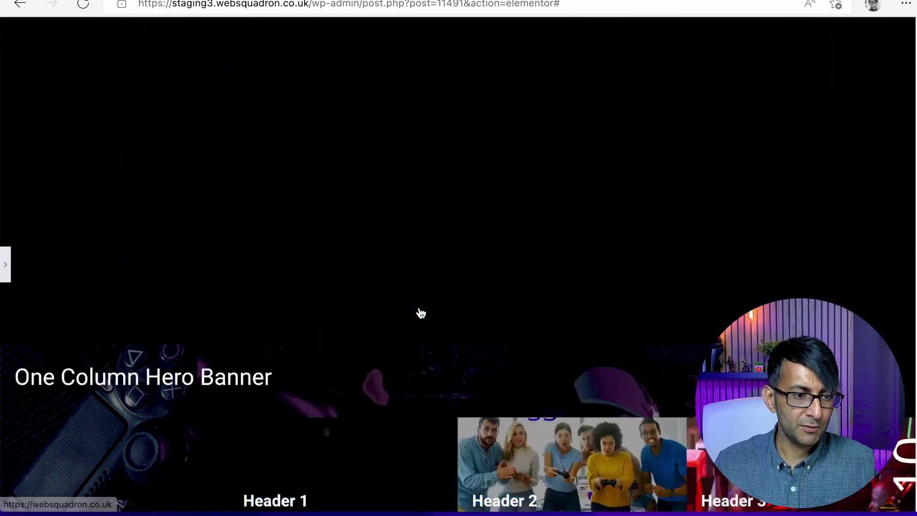
scroll(418, 314, "down", 5)
scroll(420, 319, "down", 1)
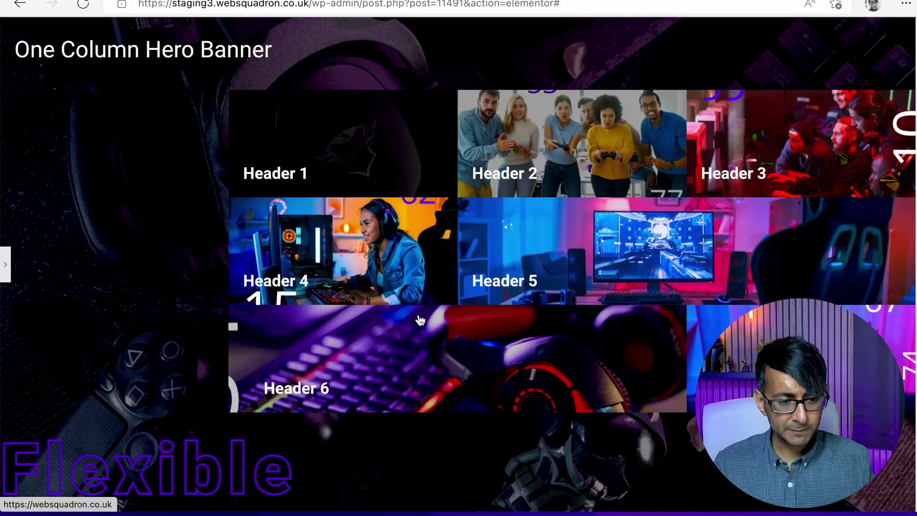